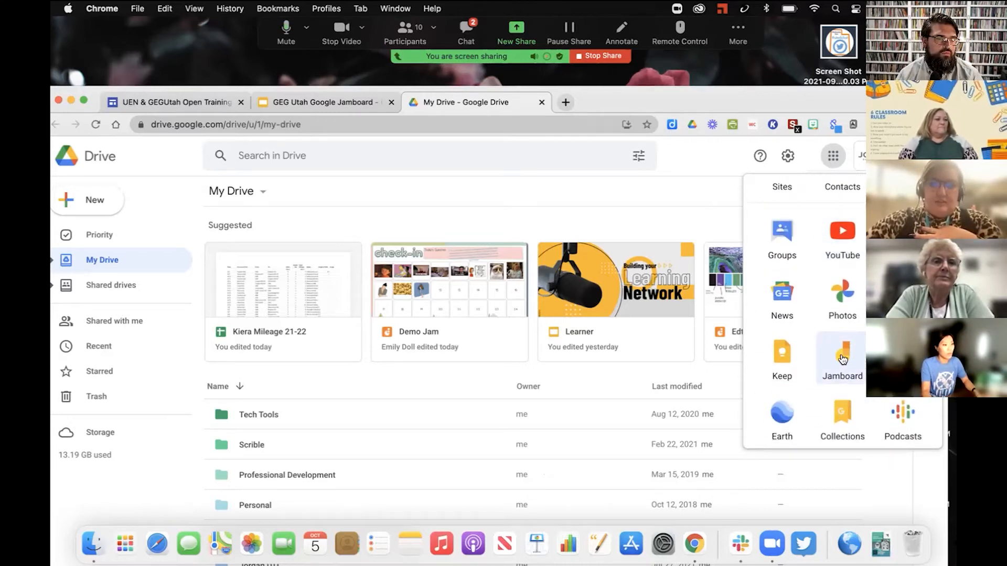
Step: Switch from Drive to Jamboard and filter the recent Jams to those owned by me
{"action": "left_click", "coordinate": [841, 356]}
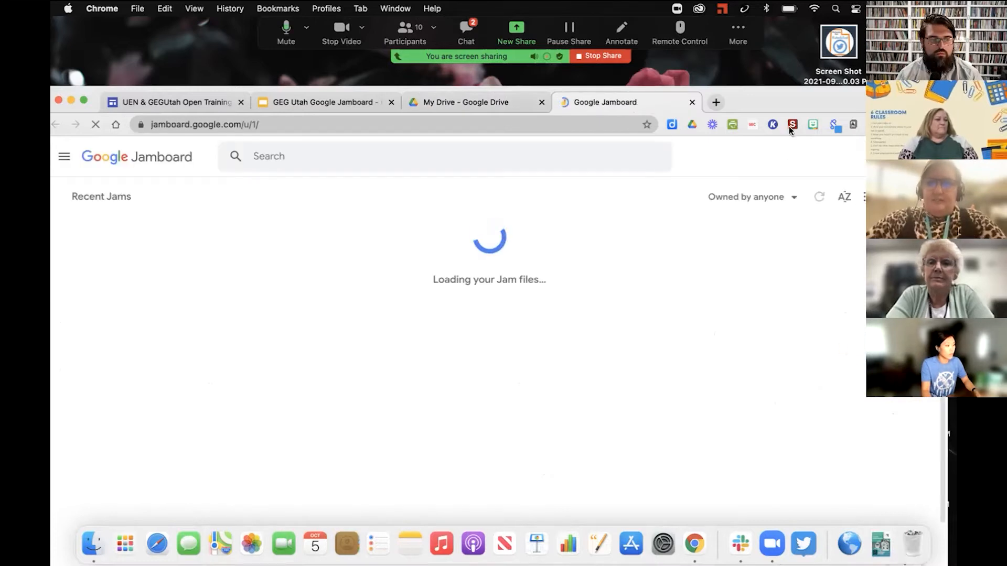
{"action": "left_click_drag", "start_coordinate": [781, 94], "coordinate": [794, 38]}
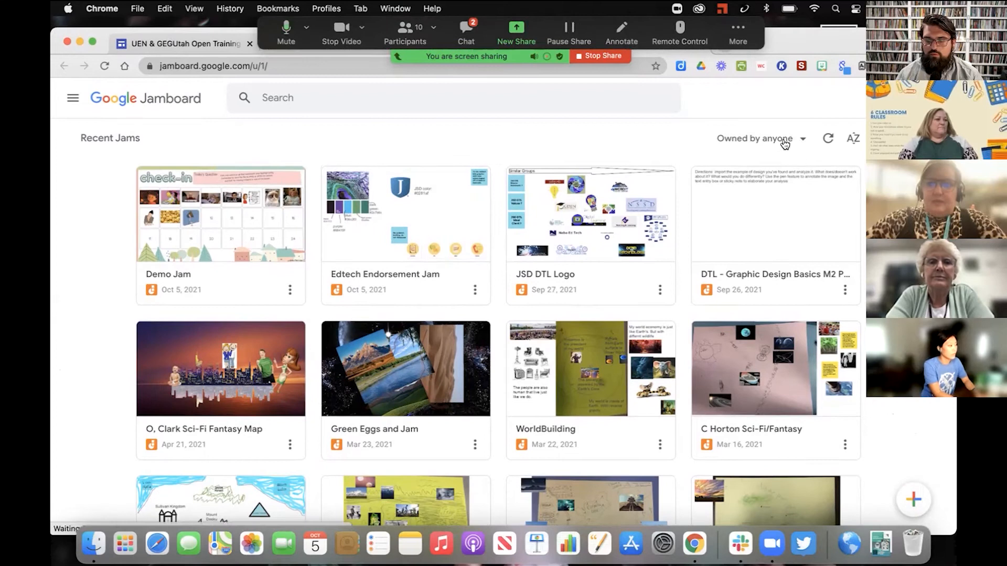
{"action": "left_click", "coordinate": [785, 145]}
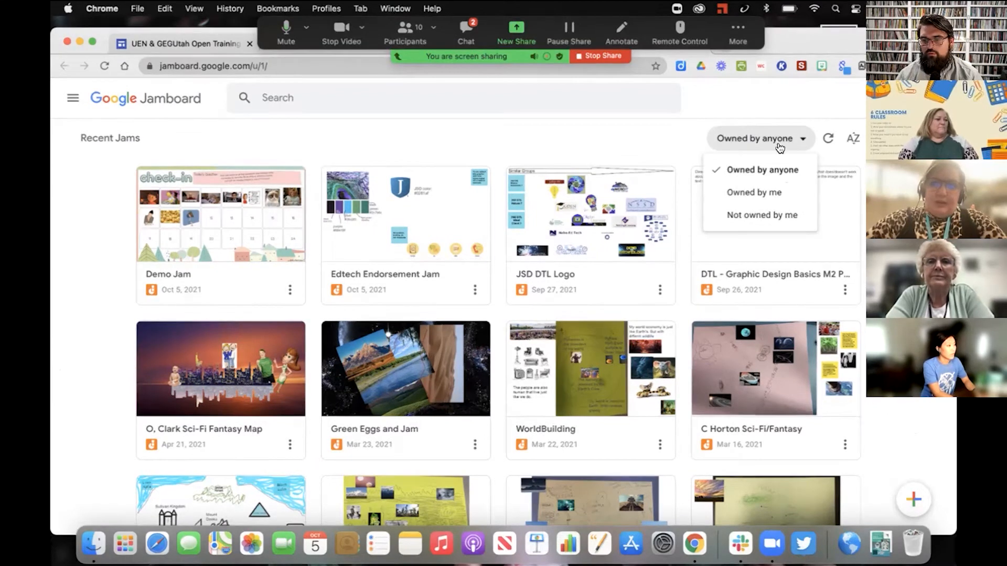
{"action": "left_click", "coordinate": [759, 193]}
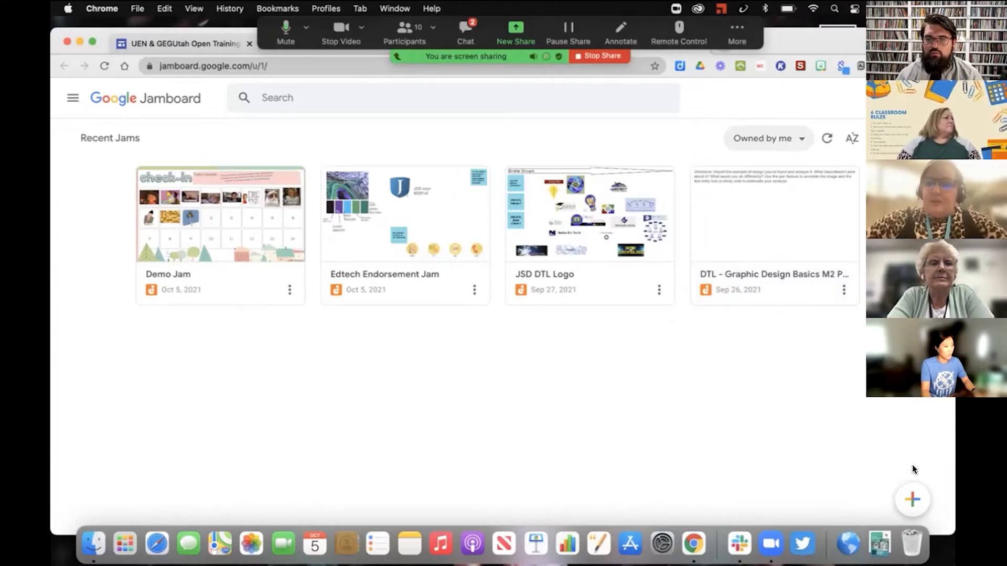
Step: Create a new Jam and name it "Test Jam"
{"action": "left_click", "coordinate": [910, 501]}
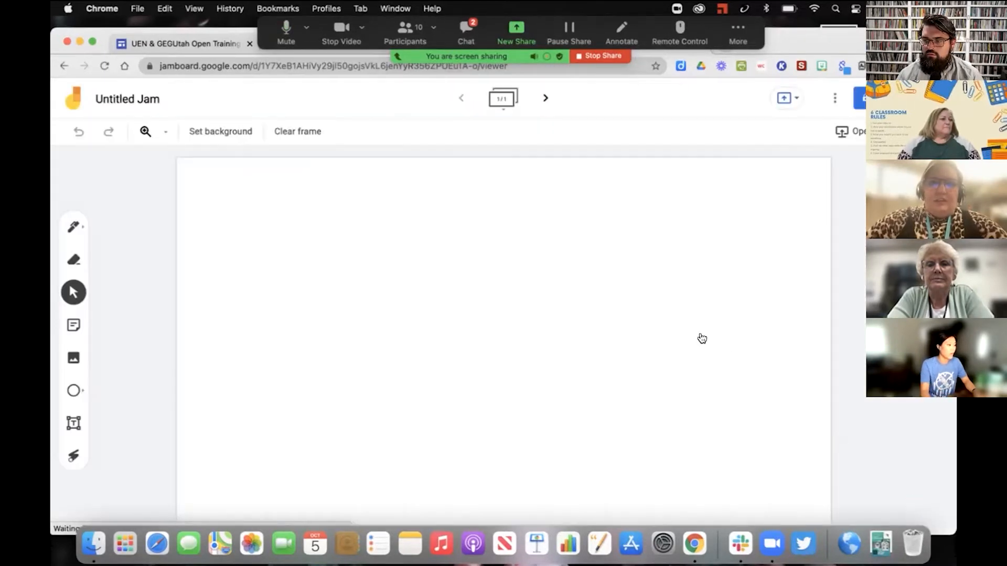
{"action": "left_click", "coordinate": [142, 100]}
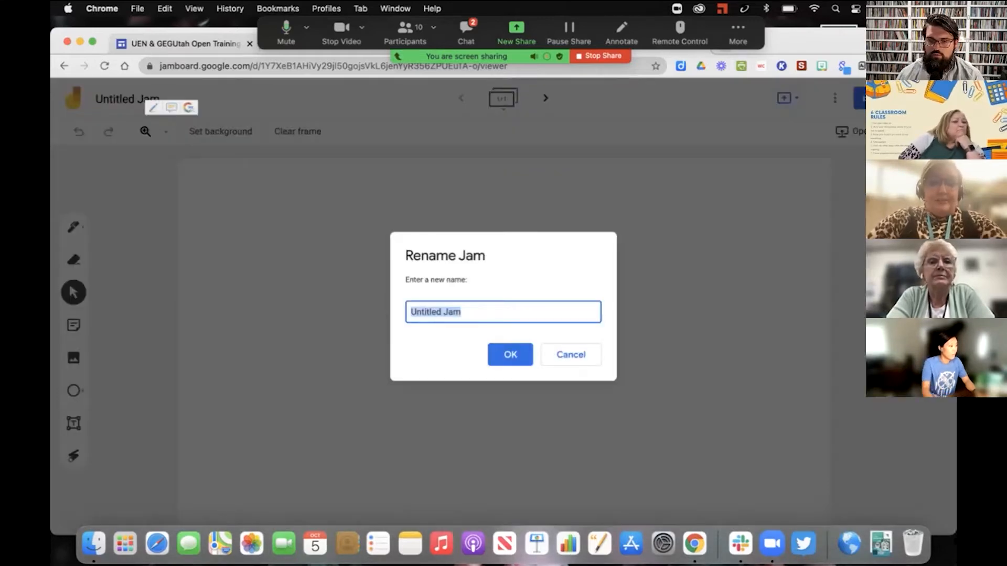
{"action": "type", "text": "Test Jam"}
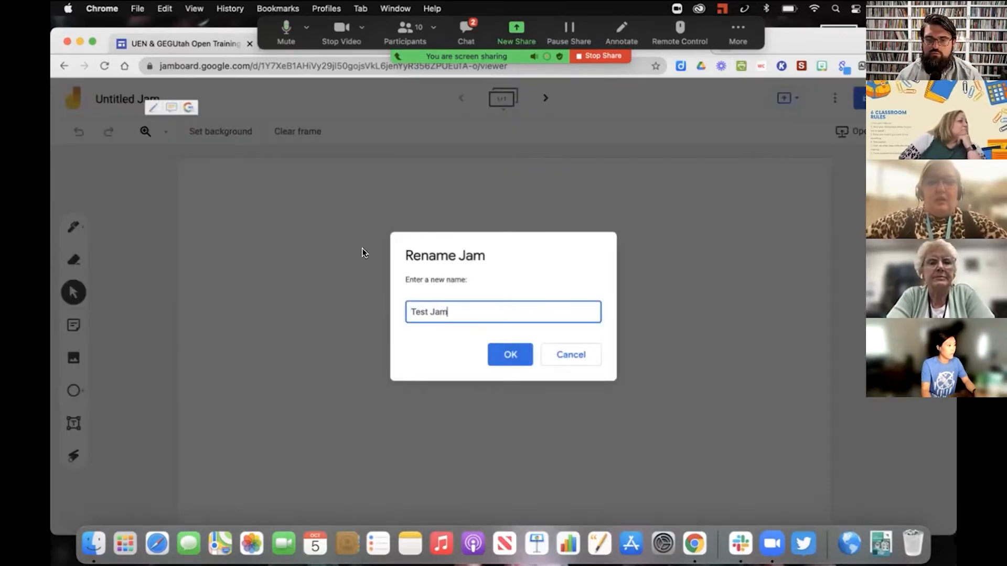
{"action": "left_click", "coordinate": [499, 358]}
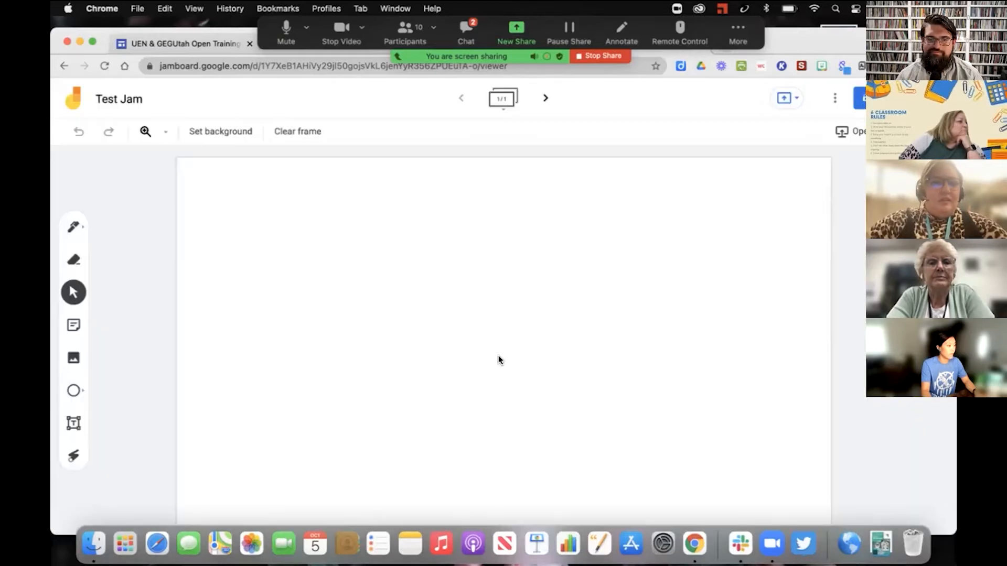
{"action": "left_click_drag", "start_coordinate": [849, 33], "coordinate": [848, 61]}
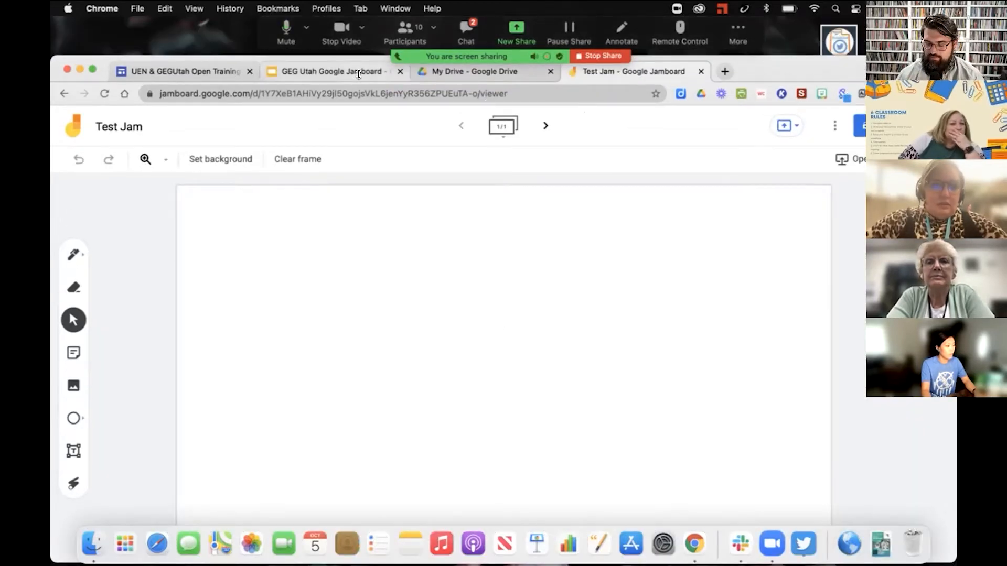
Step: Review the "Let's create our own Jamboards!" instruction slide in the GEG Utah Google Jamboard presentation
{"action": "left_click", "coordinate": [391, 69]}
{"action": "left_click", "coordinate": [289, 267]}
{"action": "key", "text": "Right"}
{"action": "key", "text": "Right"}
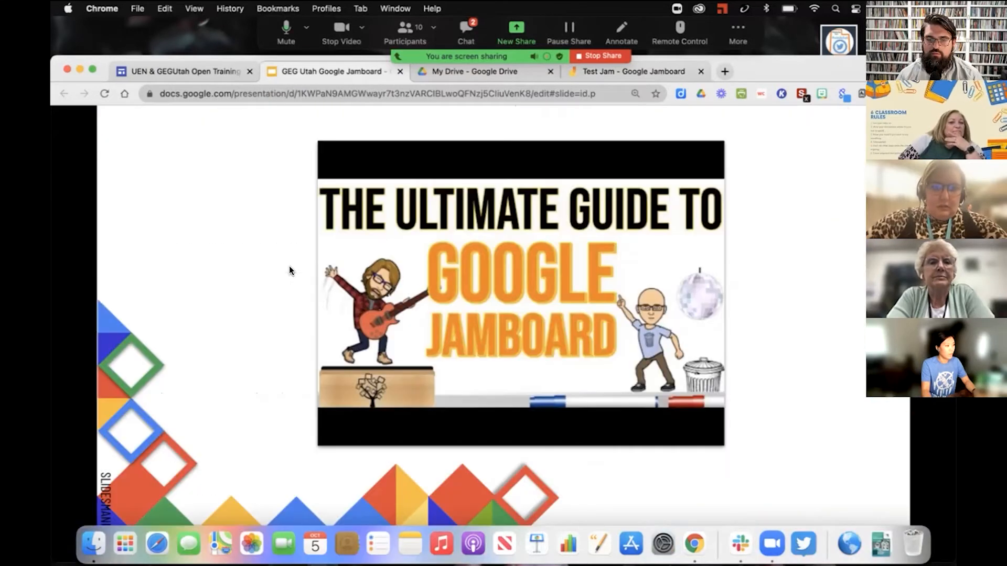
{"action": "key", "text": "Left"}
{"action": "key", "text": "Left"}
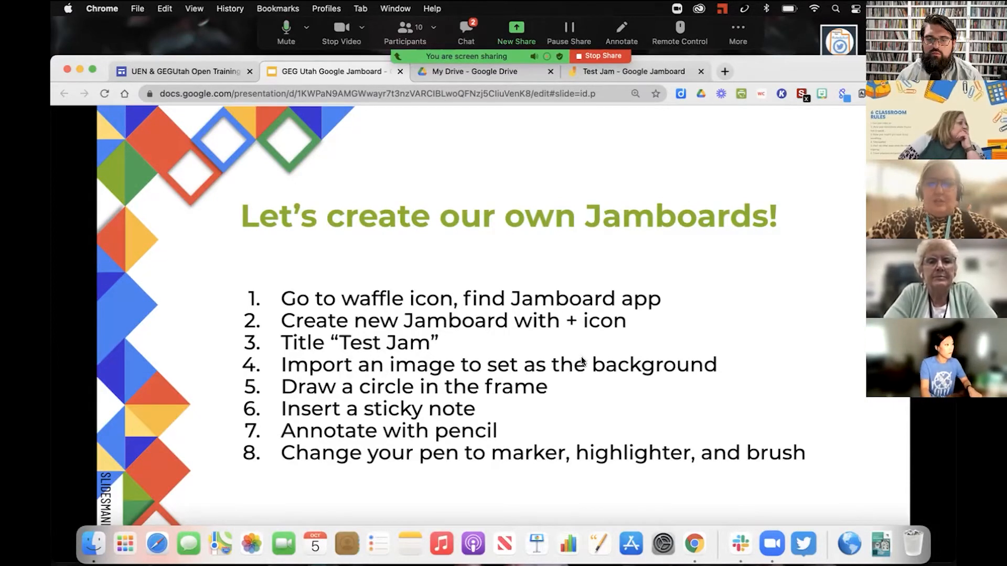
Step: Return to Test Jam and try the dotted, grid, lined and solid blue preset backgrounds on the frame
{"action": "left_click", "coordinate": [643, 75]}
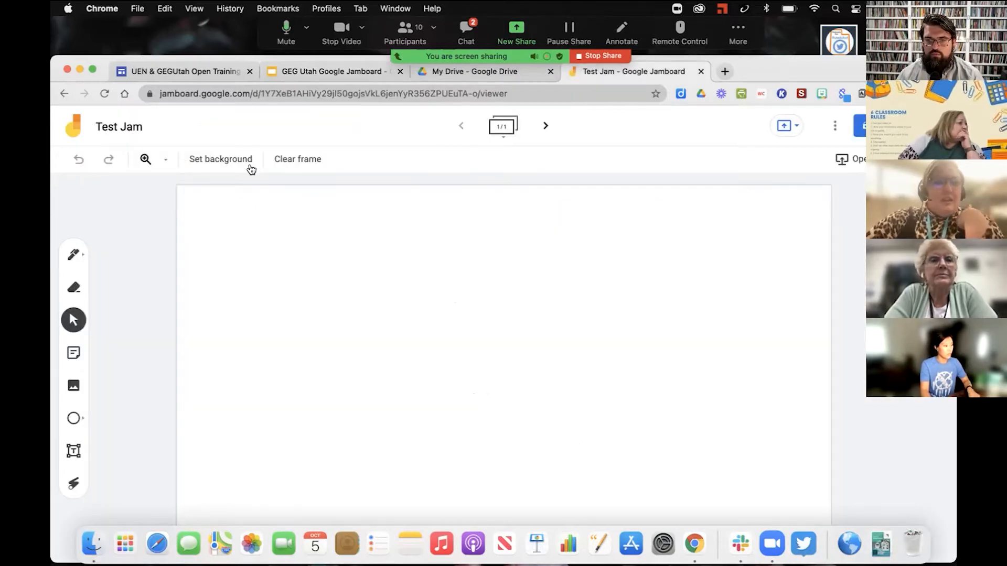
{"action": "left_click", "coordinate": [222, 160]}
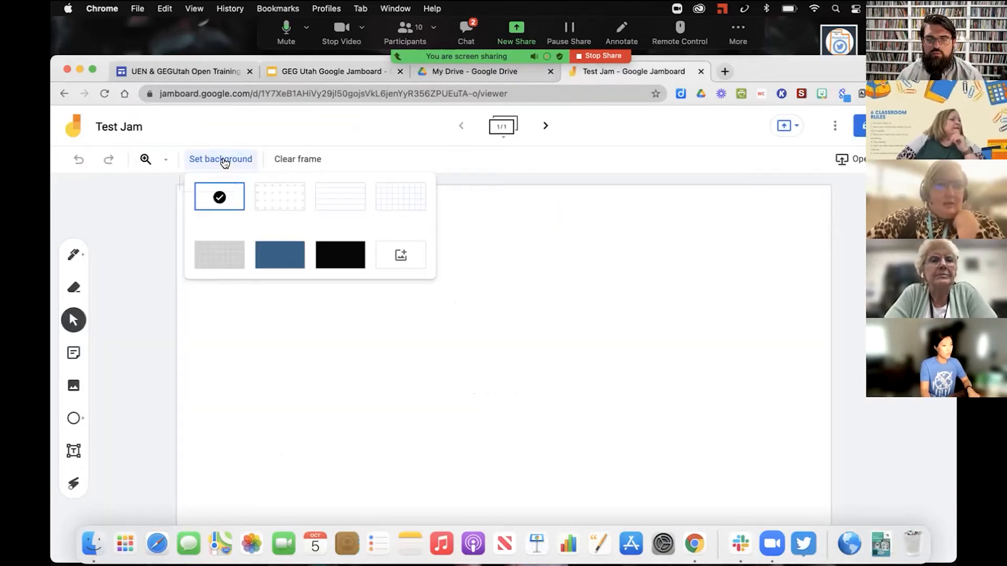
{"action": "left_click", "coordinate": [281, 205]}
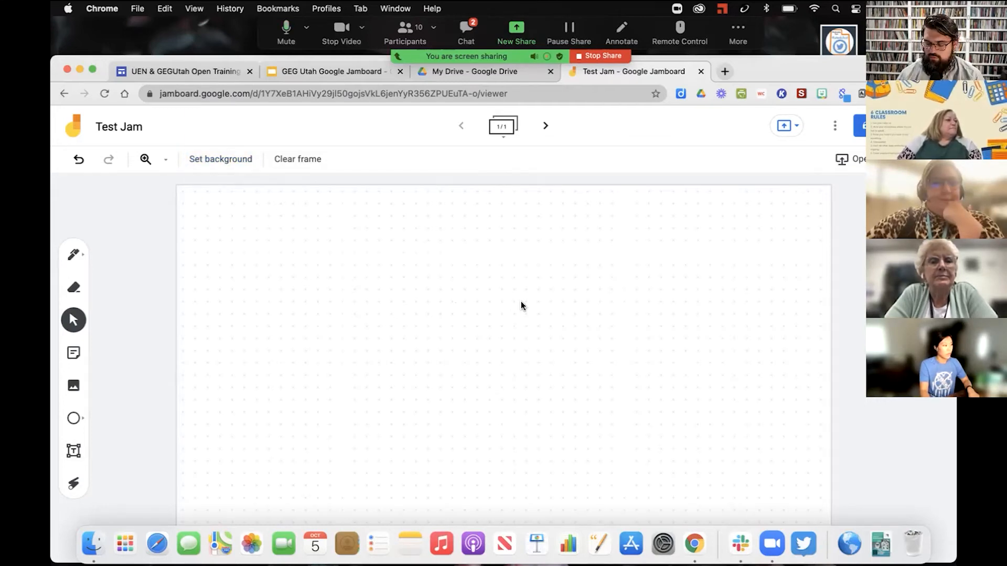
{"action": "left_click", "coordinate": [217, 160]}
{"action": "left_click", "coordinate": [381, 206]}
{"action": "left_click", "coordinate": [244, 162]}
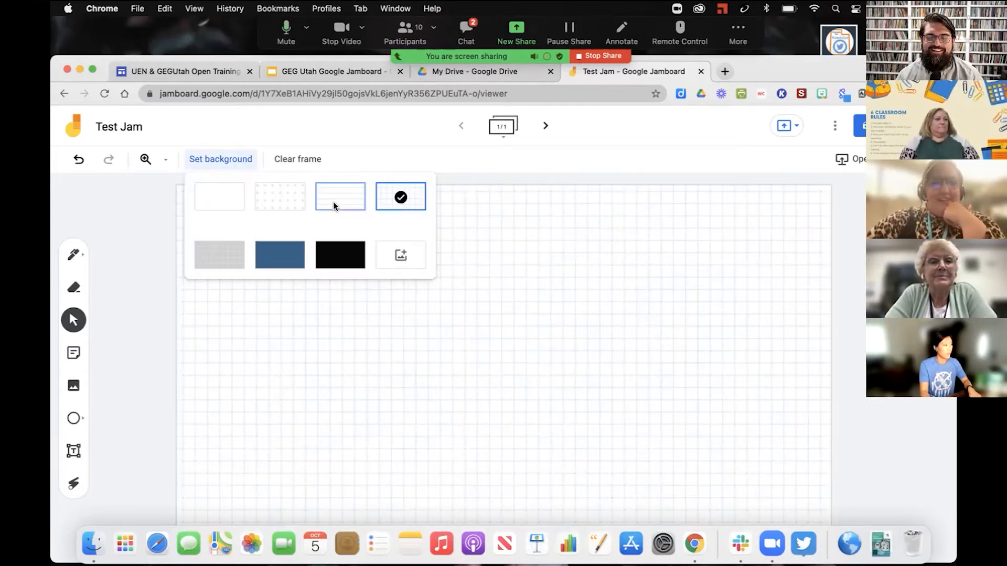
{"action": "left_click", "coordinate": [333, 202]}
{"action": "left_click", "coordinate": [208, 159]}
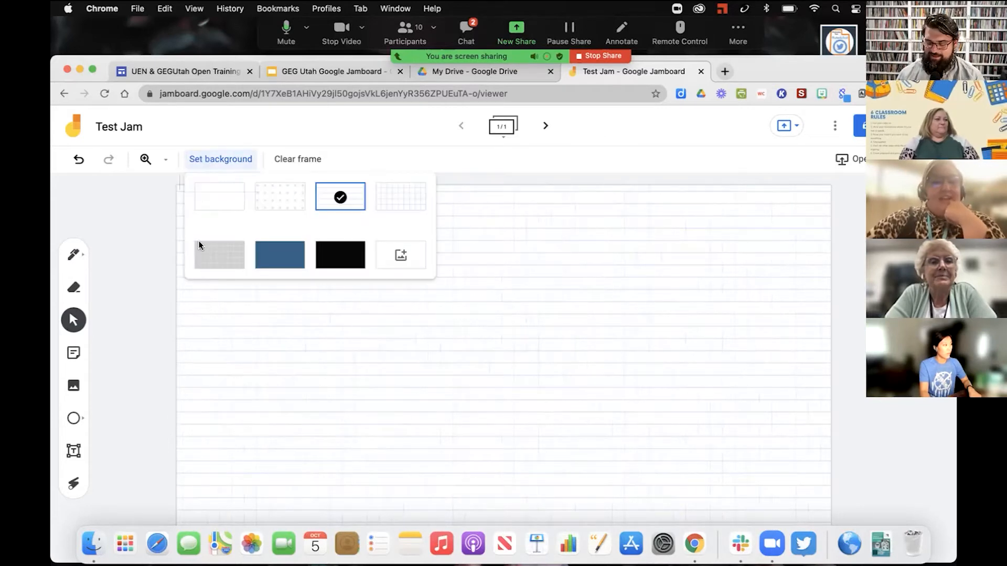
{"action": "left_click", "coordinate": [281, 260]}
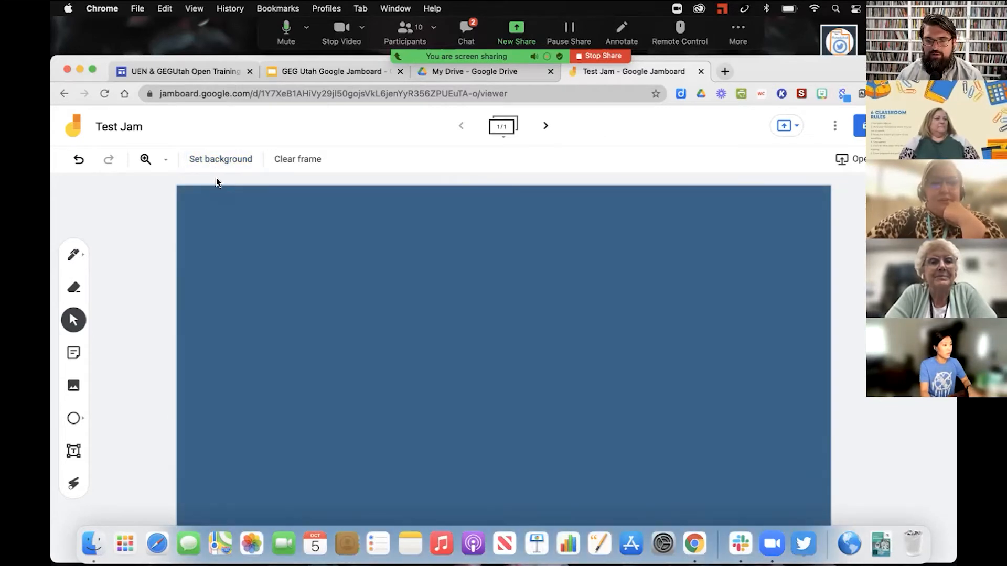
Step: Set the frame's background to the "Building Your Teacher Network Authentic Professional Learning" PNG image from the Downloads folder
{"action": "left_click", "coordinate": [217, 164]}
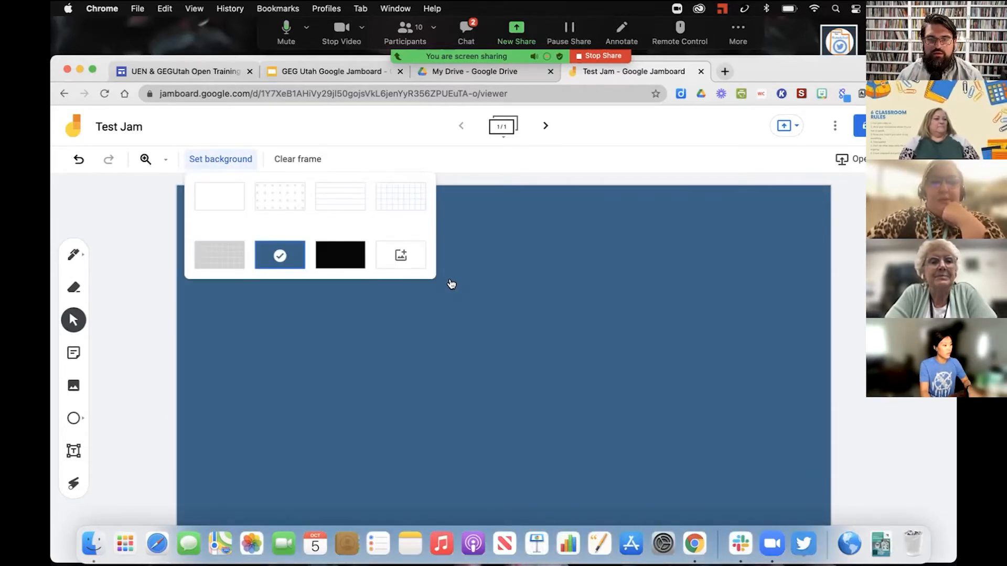
{"action": "left_click", "coordinate": [401, 260]}
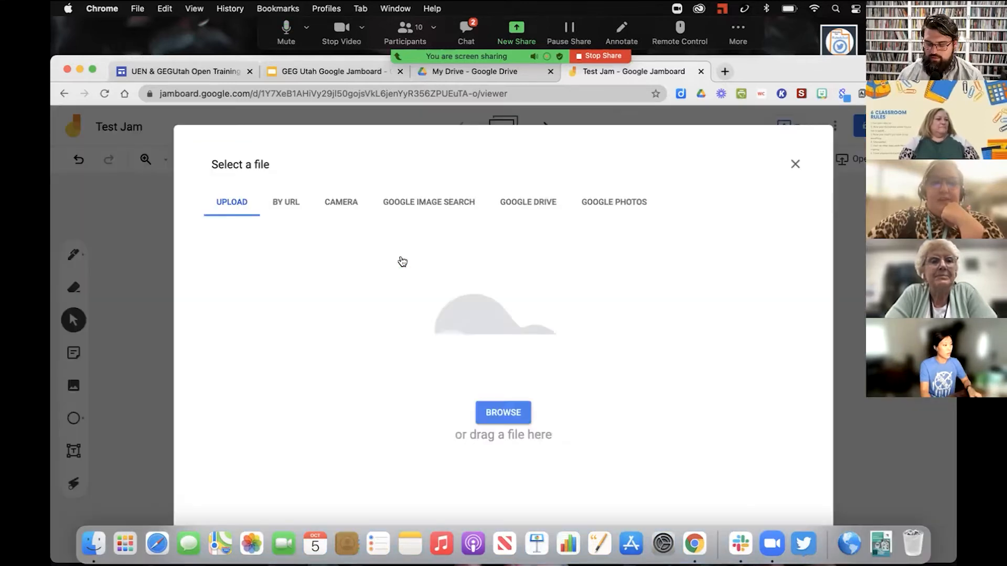
{"action": "left_click", "coordinate": [503, 411]}
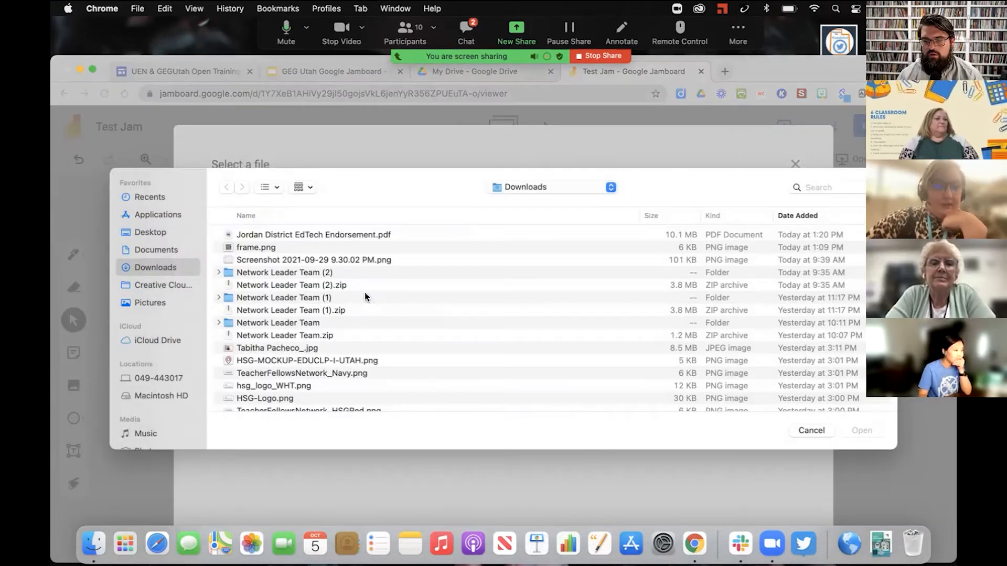
{"action": "scroll", "coordinate": [366, 289], "scroll_direction": "down", "scroll_amount": 5}
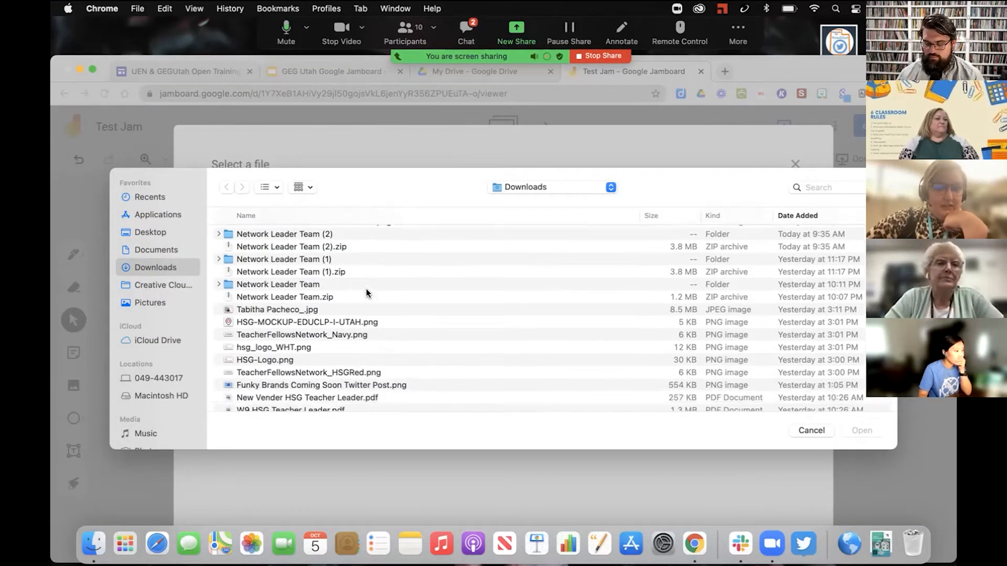
{"action": "scroll", "coordinate": [366, 289], "scroll_direction": "down", "scroll_amount": 10}
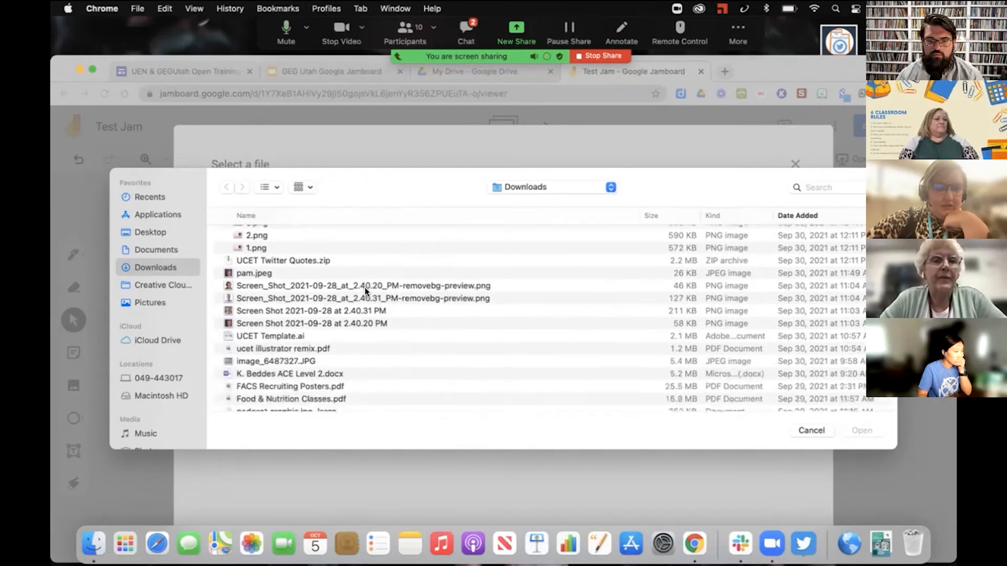
{"action": "scroll", "coordinate": [365, 291], "scroll_direction": "down", "scroll_amount": 2}
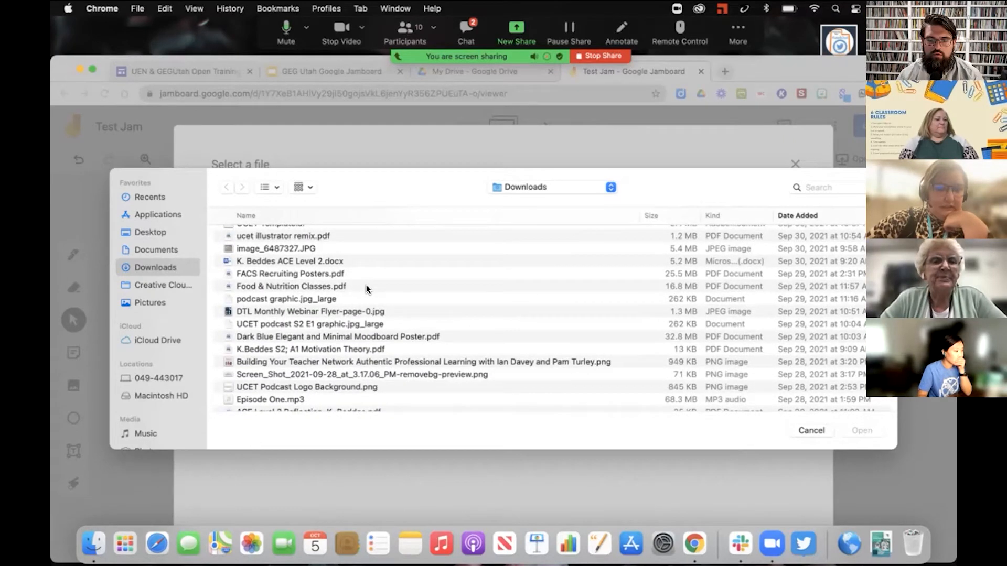
{"action": "scroll", "coordinate": [366, 287], "scroll_direction": "down", "scroll_amount": 2}
{"action": "scroll", "coordinate": [367, 283], "scroll_direction": "down", "scroll_amount": 2}
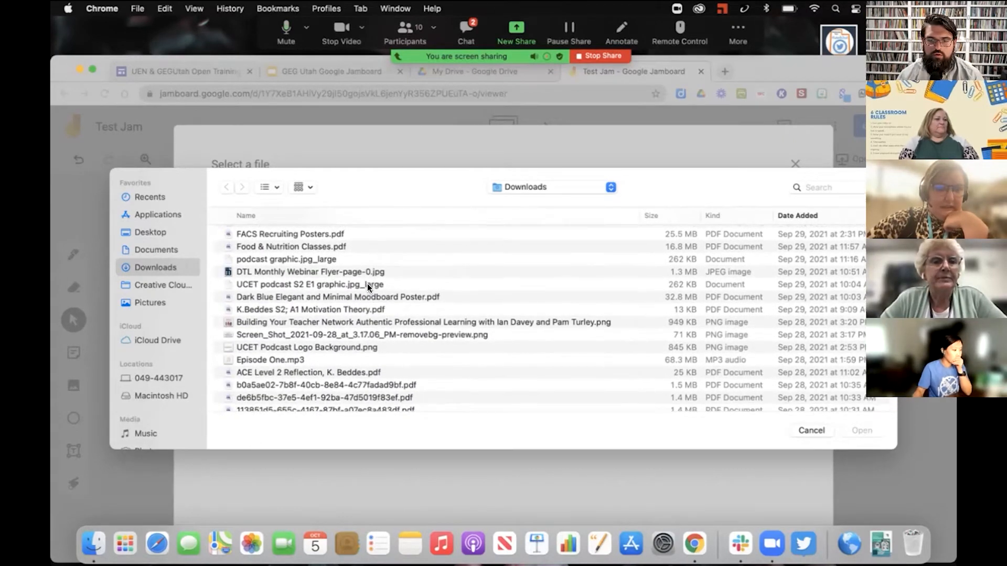
{"action": "scroll", "coordinate": [343, 276], "scroll_direction": "down", "scroll_amount": 3}
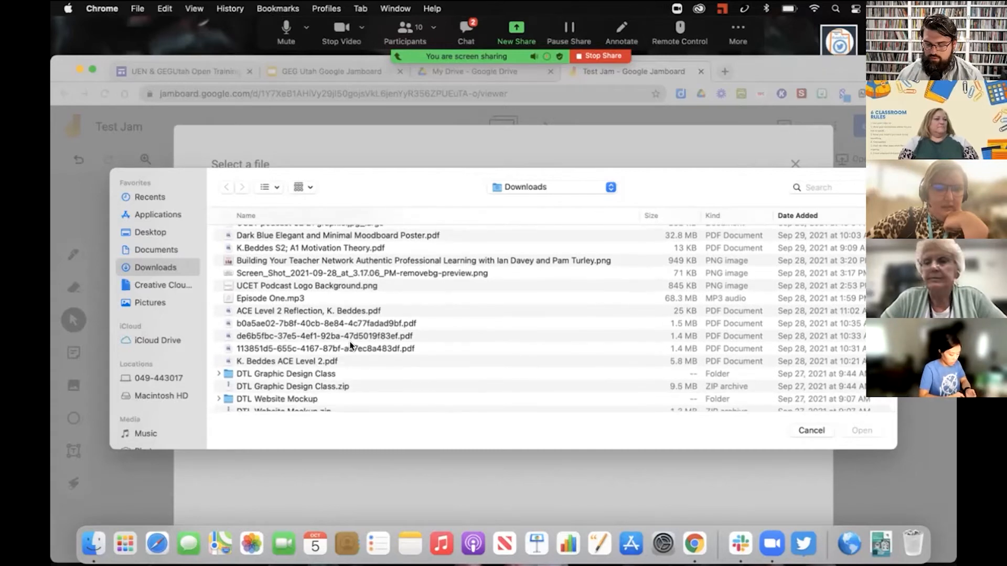
{"action": "left_click", "coordinate": [336, 259]}
{"action": "left_click", "coordinate": [848, 431]}
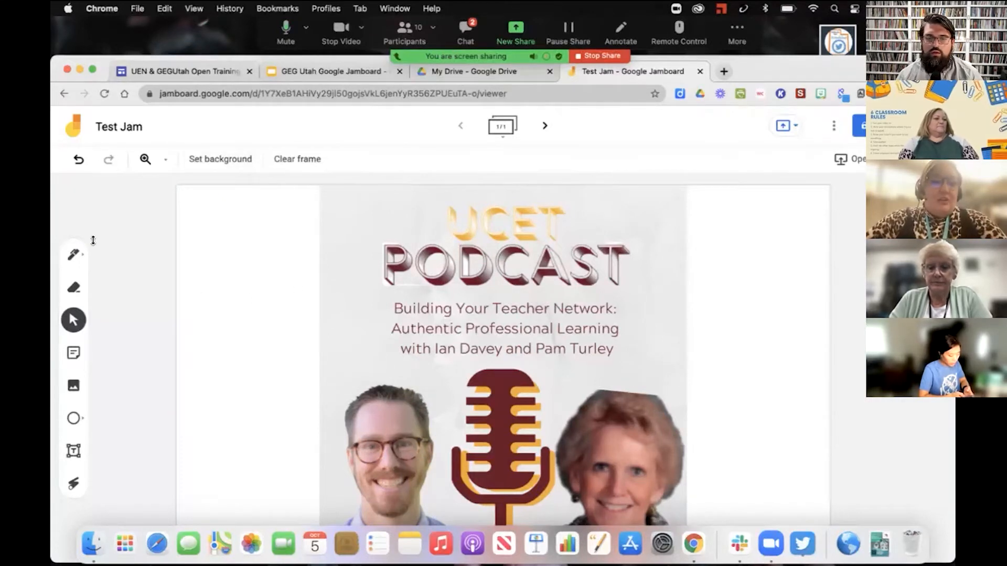
Step: Draw freehand letters with the green Brush beside the UCET Podcast title
{"action": "left_click", "coordinate": [75, 254]}
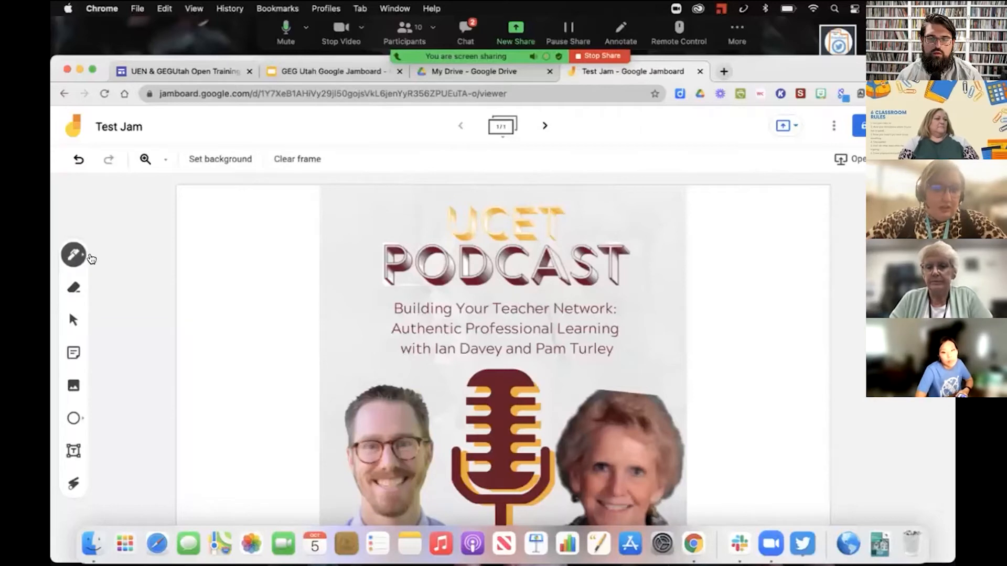
{"action": "left_click", "coordinate": [74, 255]}
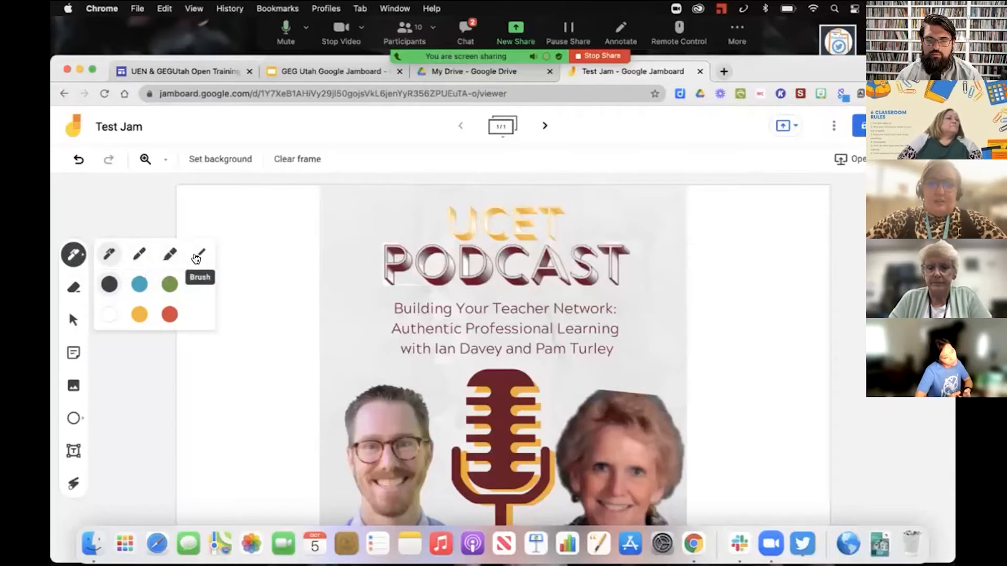
{"action": "left_click", "coordinate": [197, 257]}
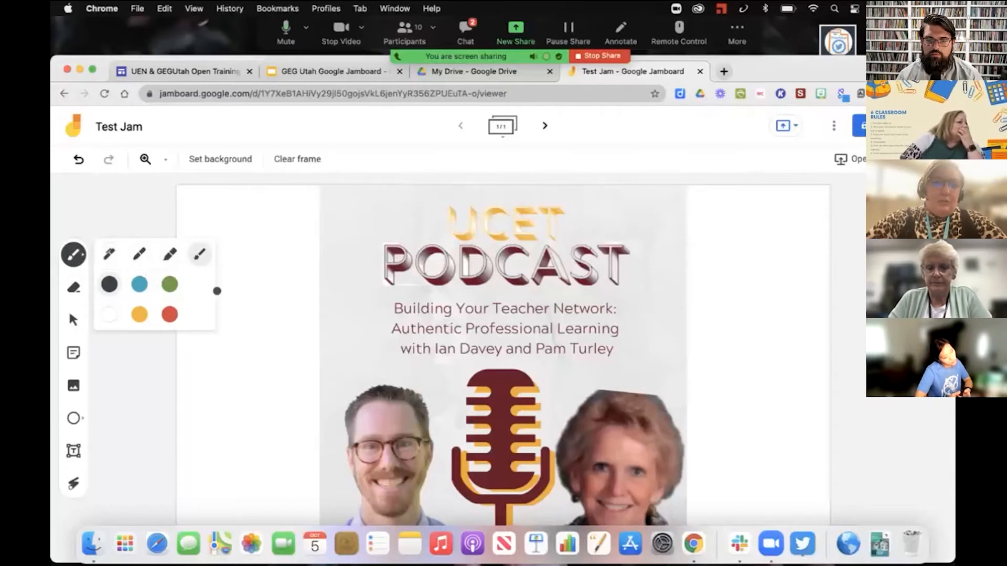
{"action": "left_click", "coordinate": [170, 286]}
{"action": "mouse_move", "coordinate": [252, 279]}
{"action": "left_mouse_down"}
{"action": "mouse_move", "coordinate": [326, 222]}
{"action": "mouse_move", "coordinate": [304, 249]}
{"action": "mouse_move", "coordinate": [362, 221]}
{"action": "mouse_move", "coordinate": [391, 233]}
{"action": "mouse_move", "coordinate": [333, 328]}
{"action": "mouse_move", "coordinate": [362, 304]}
{"action": "left_mouse_up"}
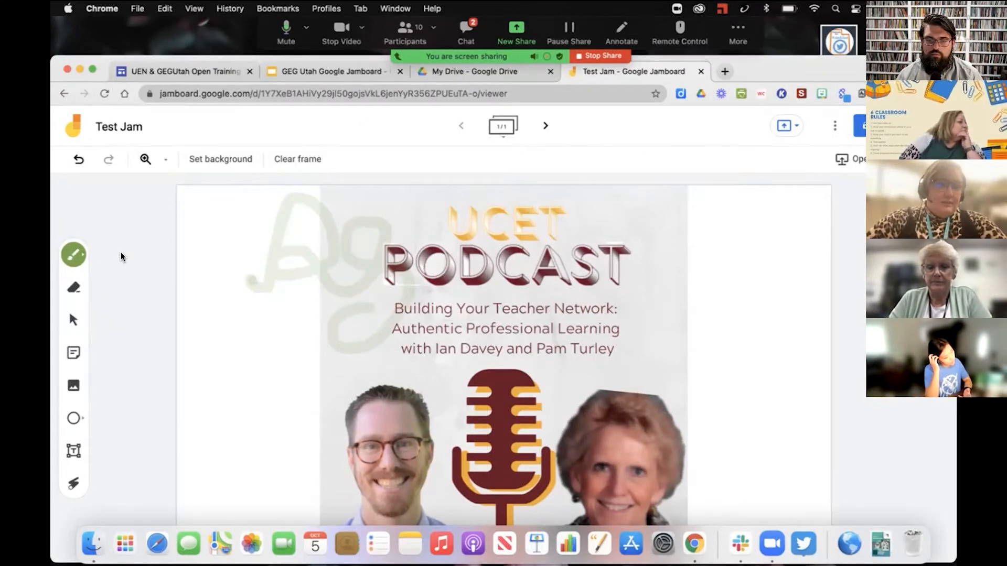
Step: Draw a looping green squiggle with the Pen and wavy green strokes below the podcast title with the Marker
{"action": "left_click", "coordinate": [73, 255]}
{"action": "mouse_move", "coordinate": [227, 320]}
{"action": "left_mouse_down"}
{"action": "mouse_move", "coordinate": [315, 396]}
{"action": "mouse_move", "coordinate": [365, 366]}
{"action": "left_mouse_up"}
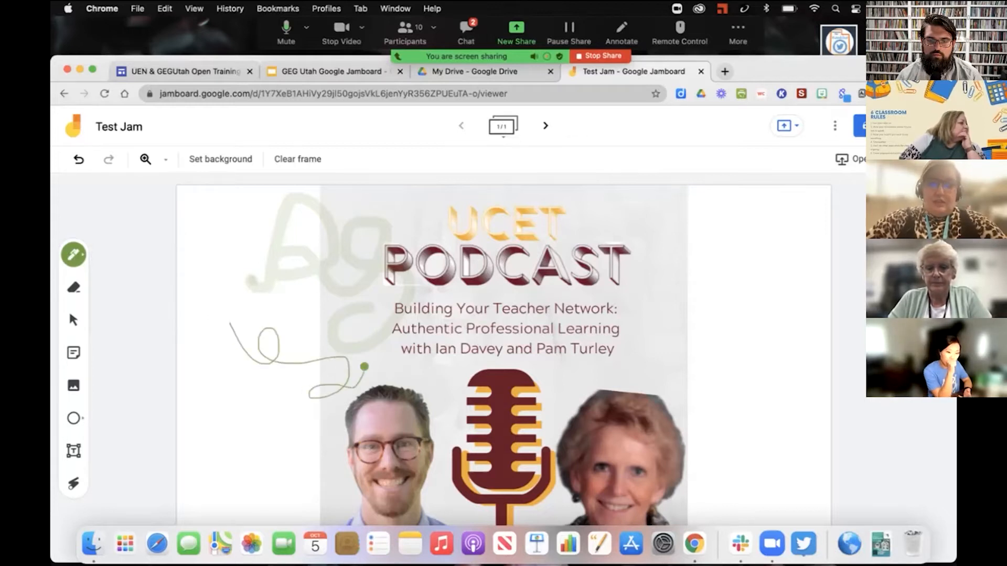
{"action": "left_click", "coordinate": [74, 255]}
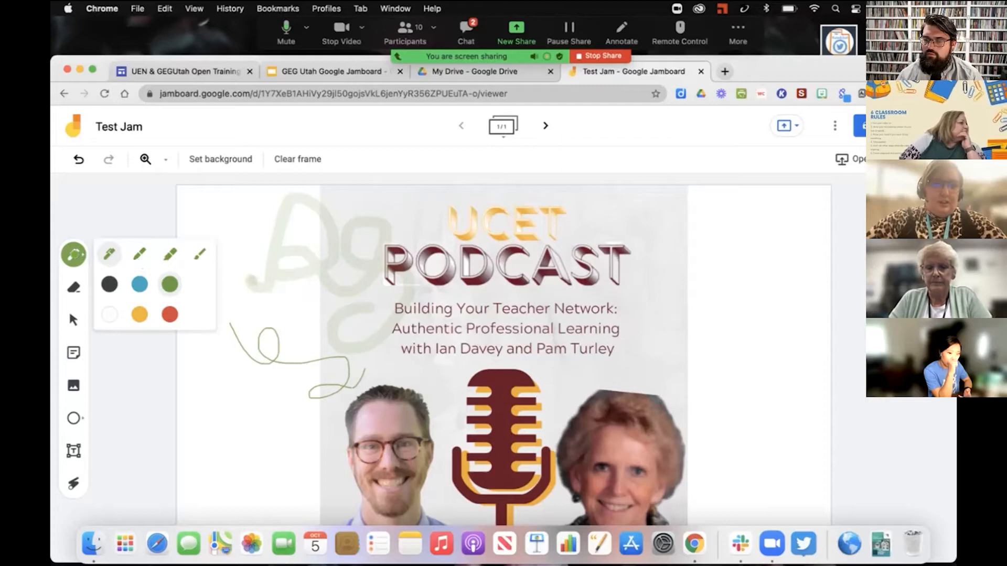
{"action": "left_click", "coordinate": [142, 261]}
{"action": "left_click_drag", "start_coordinate": [294, 319], "coordinate": [312, 322]}
{"action": "mouse_move", "coordinate": [387, 284]}
{"action": "left_mouse_down"}
{"action": "mouse_move", "coordinate": [336, 319]}
{"action": "mouse_move", "coordinate": [490, 288]}
{"action": "left_mouse_up"}
Step: Draw green Highlighter strokes below the pen squiggle and under "Authentic Professional Learning", and clear all drawings from the frame
{"action": "left_click", "coordinate": [75, 254]}
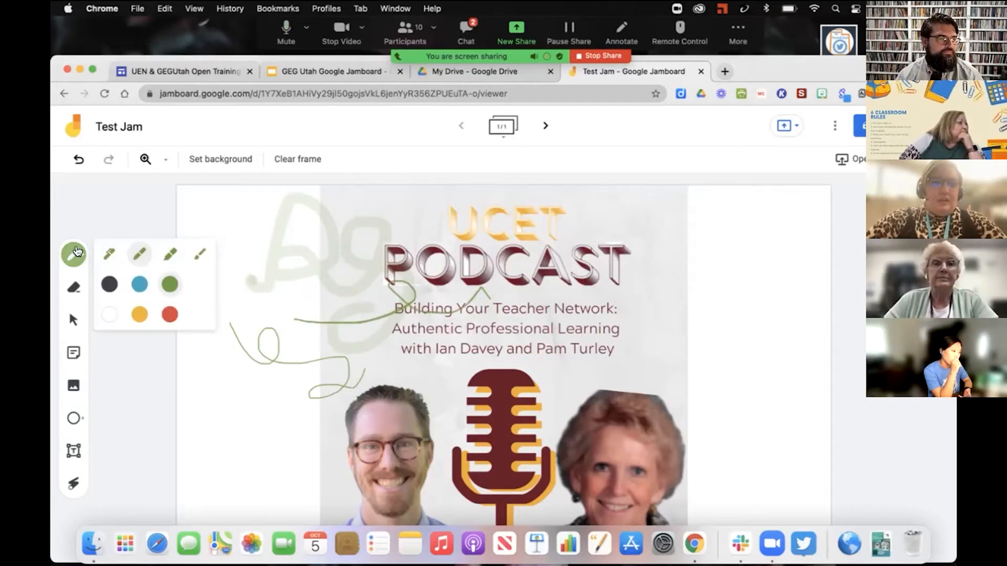
{"action": "left_click", "coordinate": [170, 255]}
{"action": "left_click_drag", "start_coordinate": [451, 389], "coordinate": [249, 403]}
{"action": "left_click_drag", "start_coordinate": [402, 344], "coordinate": [626, 342]}
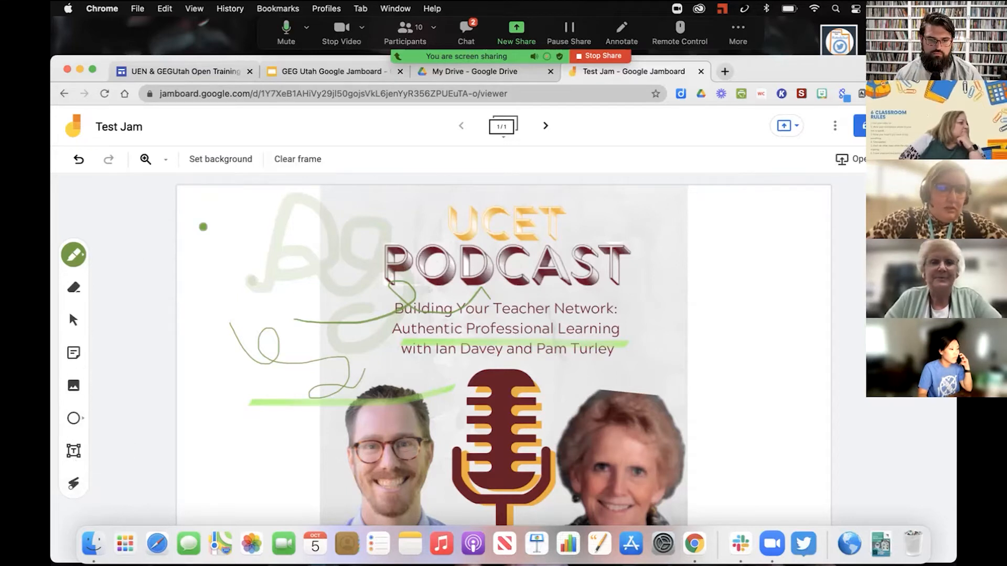
{"action": "left_click", "coordinate": [298, 159]}
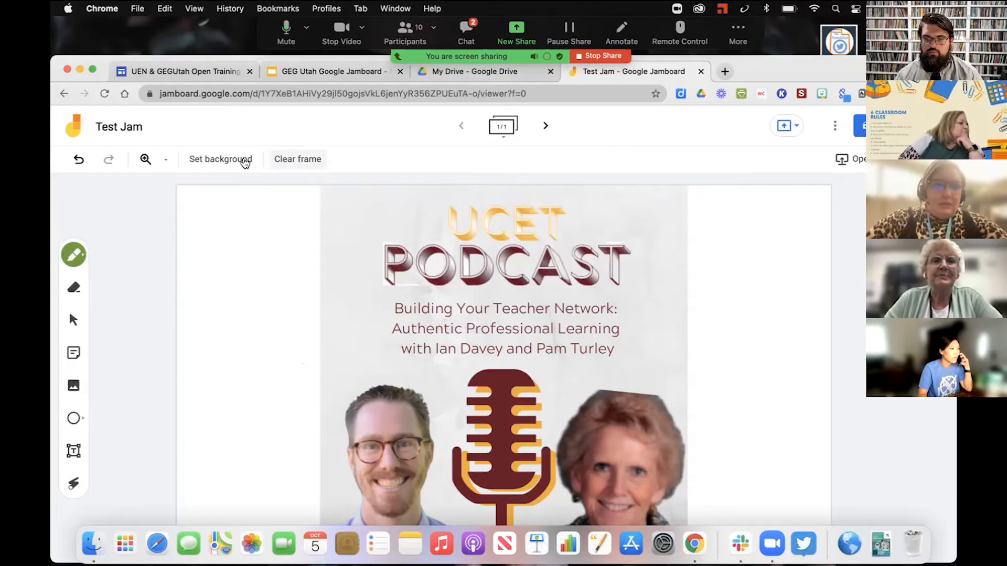
Step: Set the frame's background to ruled lines and check the task list on the "Let's create our own Jamboards!" slide
{"action": "left_click", "coordinate": [239, 160]}
{"action": "left_click", "coordinate": [341, 207]}
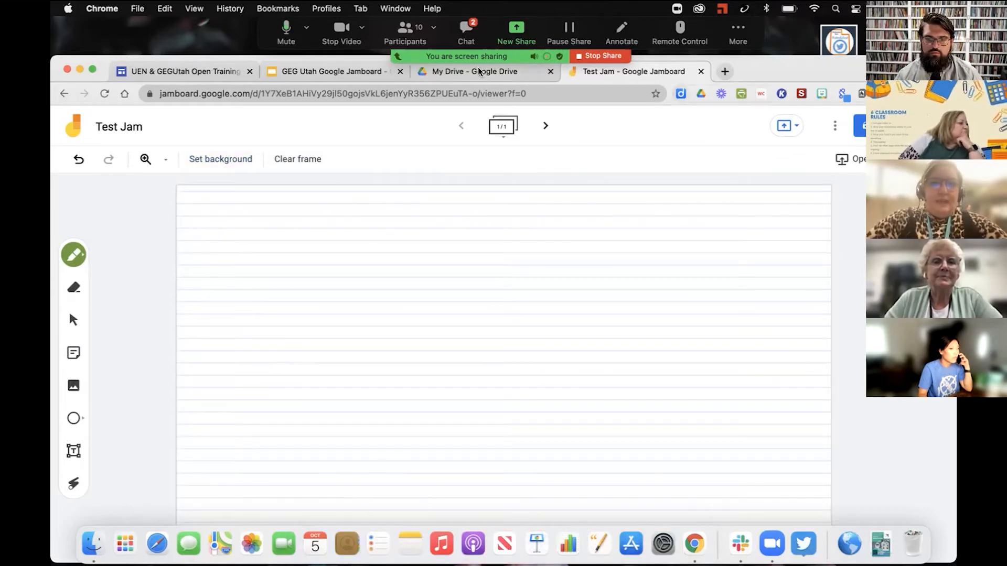
{"action": "left_click", "coordinate": [328, 72]}
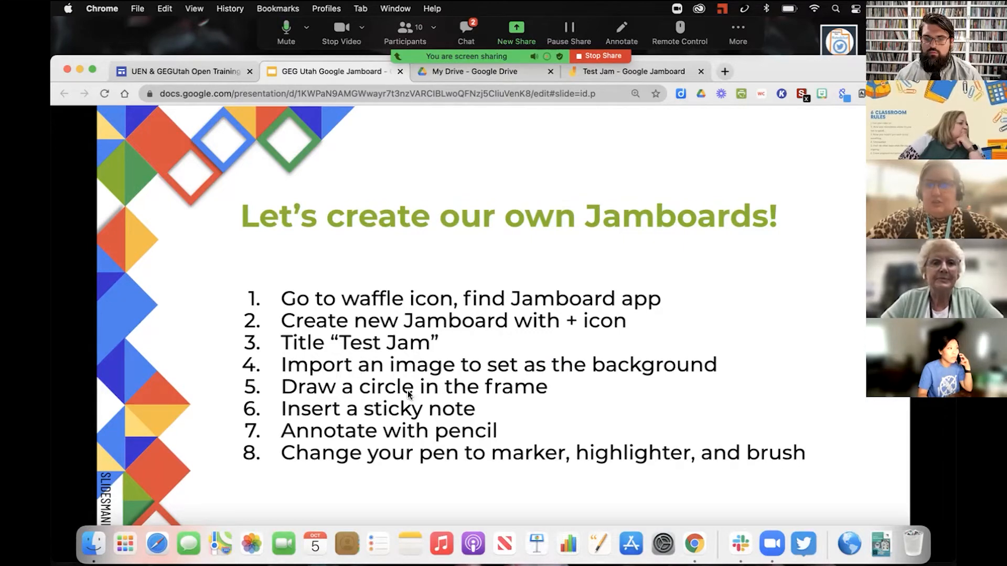
{"action": "left_click", "coordinate": [664, 75]}
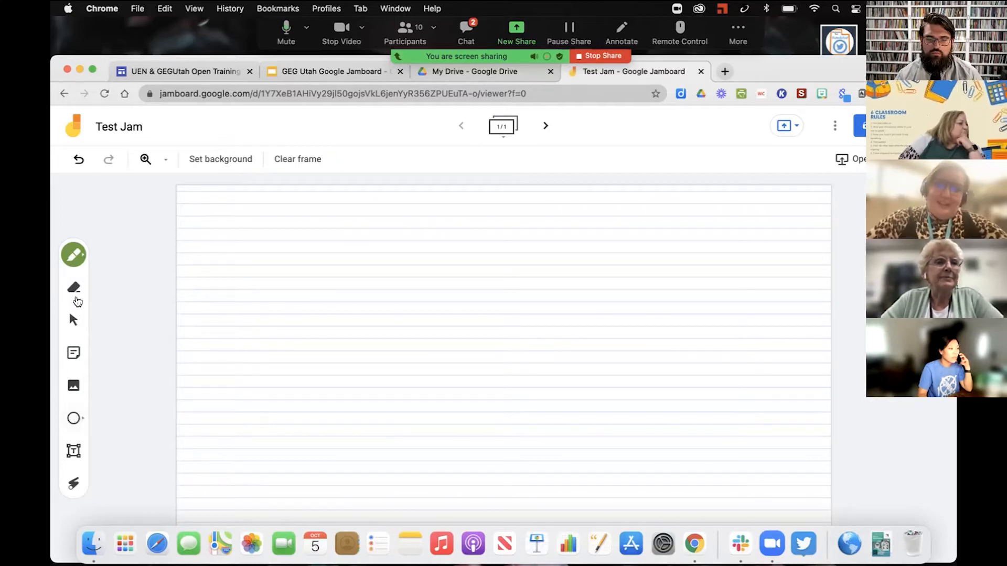
Step: Draw a small freehand green Highlighter circle at the frame's left side and insert a larger circle shape near the middle
{"action": "left_click", "coordinate": [77, 262]}
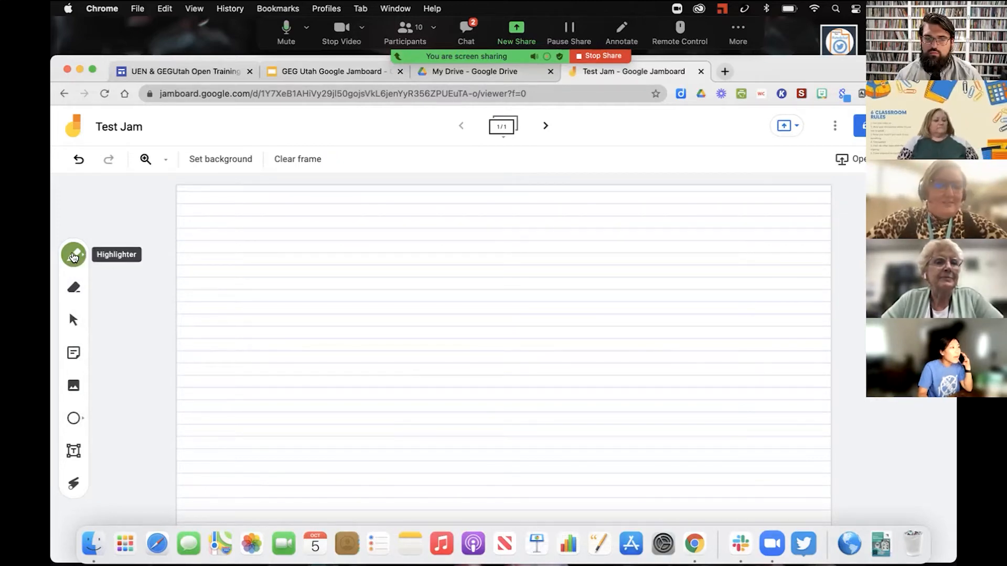
{"action": "mouse_move", "coordinate": [262, 281]}
{"action": "left_mouse_down"}
{"action": "mouse_move", "coordinate": [218, 304]}
{"action": "mouse_move", "coordinate": [265, 348]}
{"action": "mouse_move", "coordinate": [294, 303]}
{"action": "mouse_move", "coordinate": [258, 280]}
{"action": "left_mouse_up"}
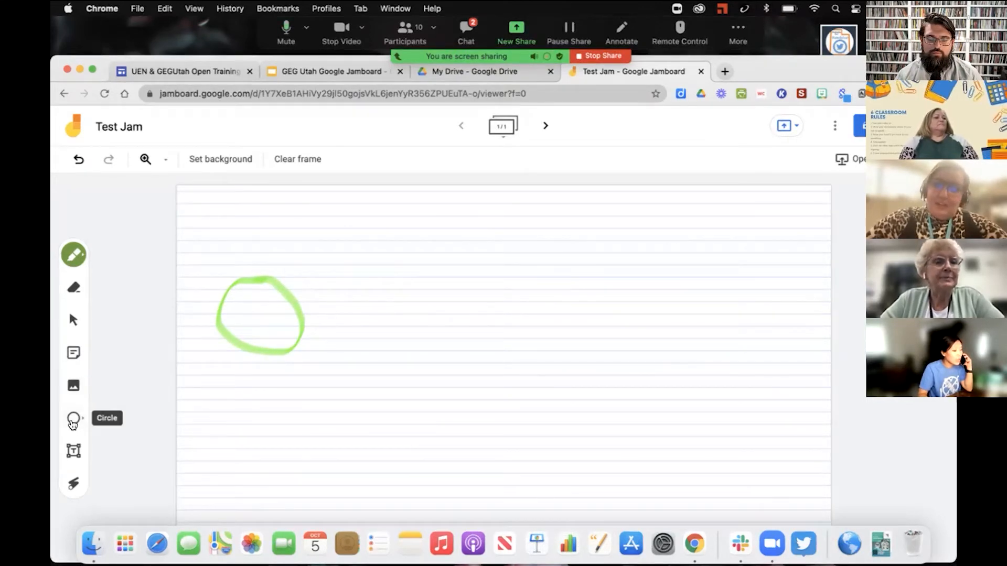
{"action": "left_click", "coordinate": [73, 421]}
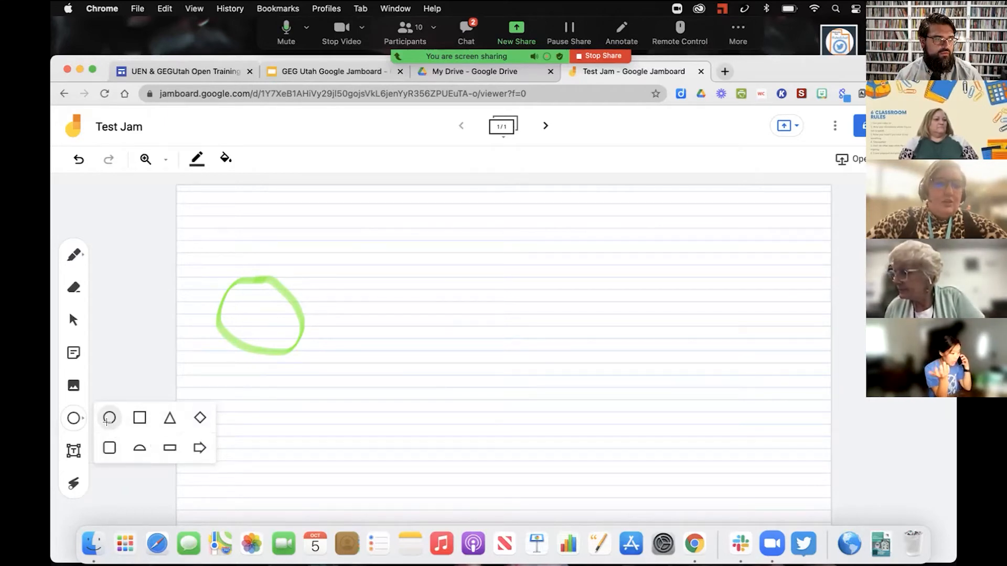
{"action": "left_click_drag", "start_coordinate": [436, 310], "coordinate": [586, 452]}
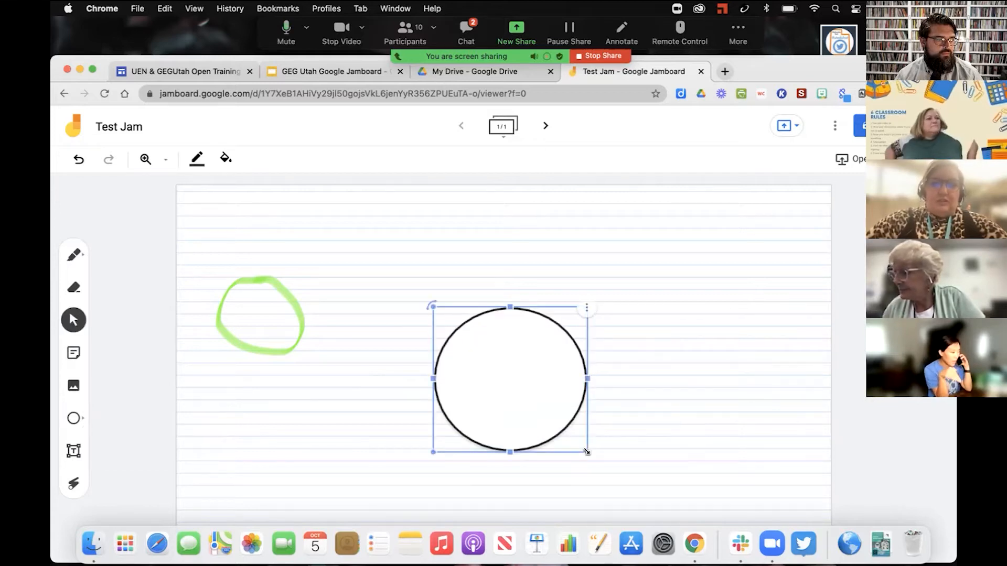
Step: Move the circle shape up and paste a copy of it so that the two circles partly overlap
{"action": "left_click_drag", "start_coordinate": [523, 384], "coordinate": [516, 333]}
{"action": "left_click", "coordinate": [554, 332]}
{"action": "key", "text": "super+v"}
Step: Send the right-hand circle backward so that it sits behind the left one
{"action": "left_click", "coordinate": [570, 263]}
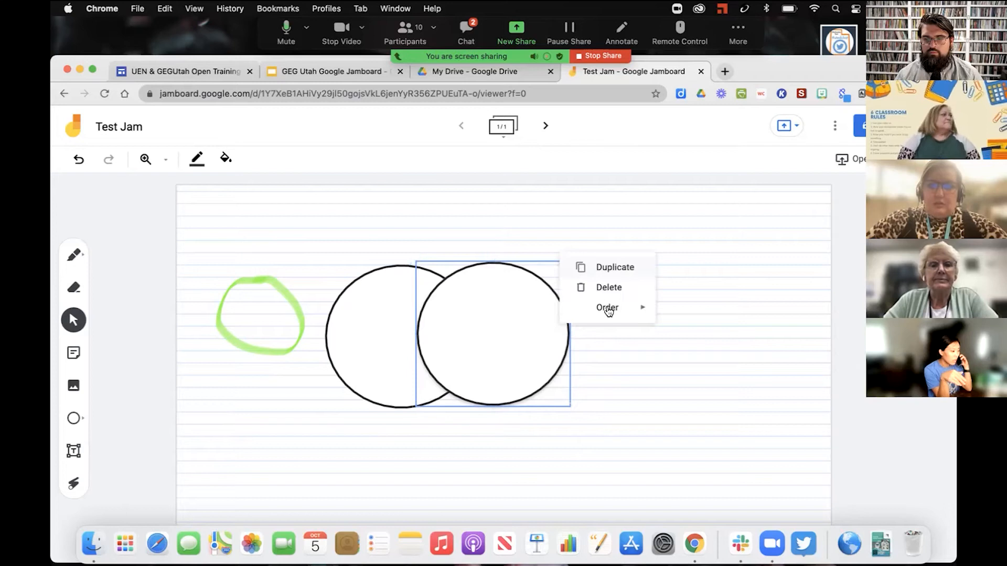
{"action": "mouse_move", "coordinate": [607, 310]}
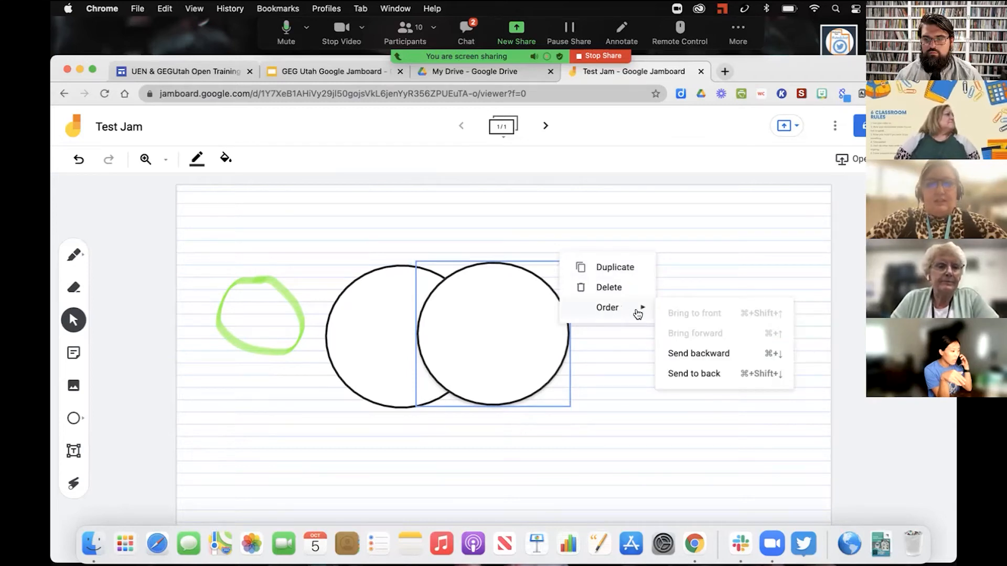
{"action": "left_click", "coordinate": [683, 355]}
{"action": "left_click", "coordinate": [388, 314]}
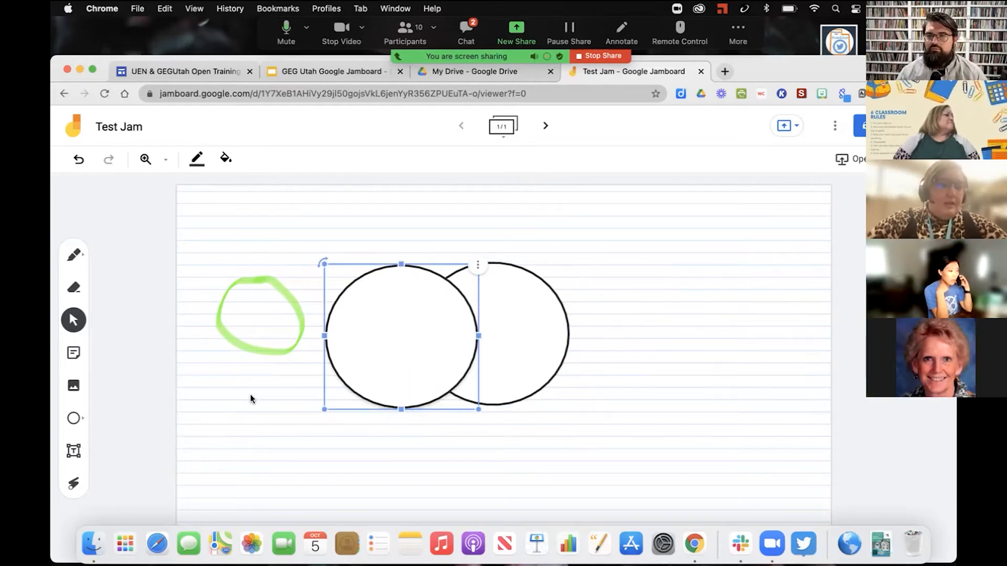
{"action": "left_click", "coordinate": [75, 419]}
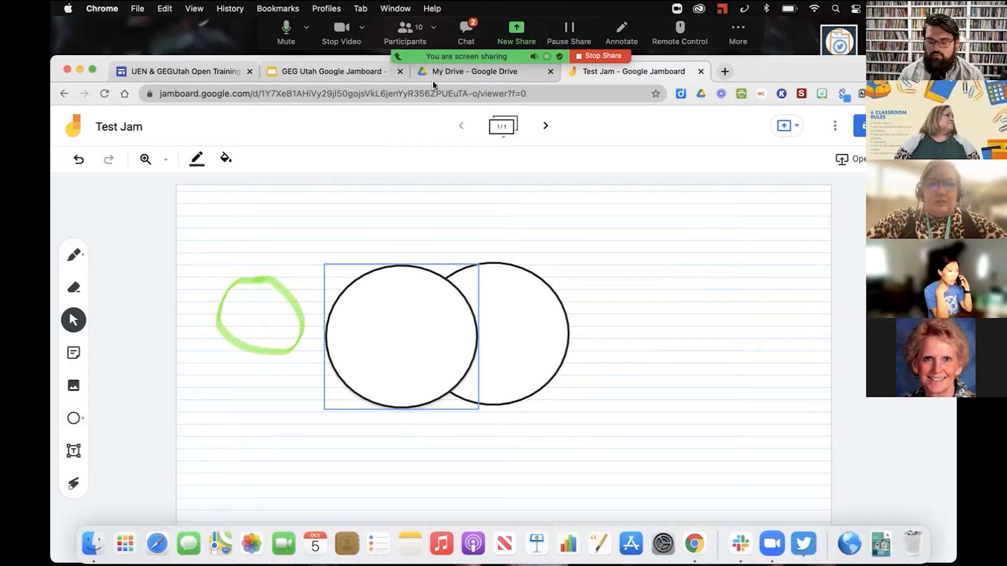
Step: Recheck the task list slide and add a yellow sticky note reading "Type whatever you'd like.", trying green, blue, pink and orange first
{"action": "left_click", "coordinate": [349, 73]}
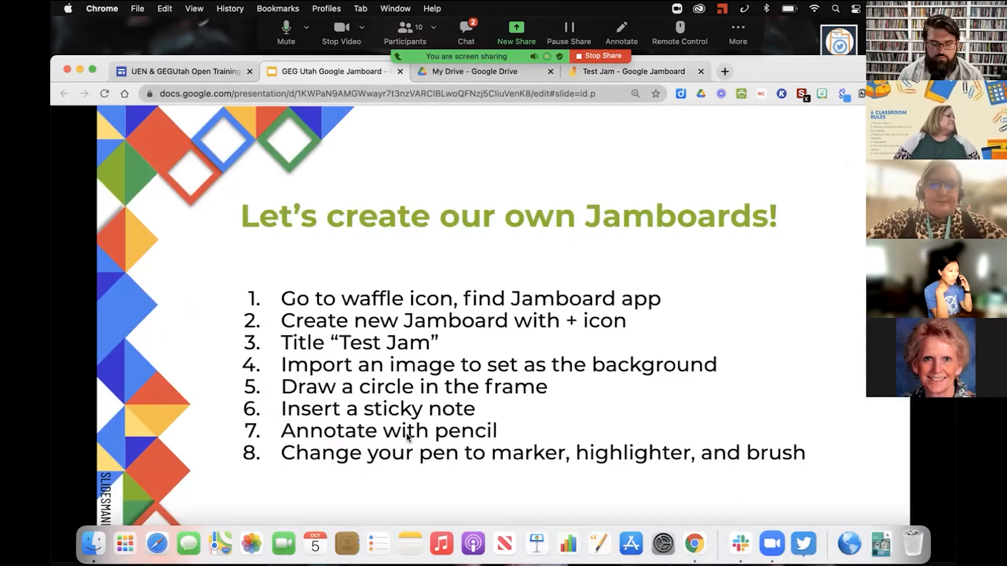
{"action": "left_click", "coordinate": [647, 67]}
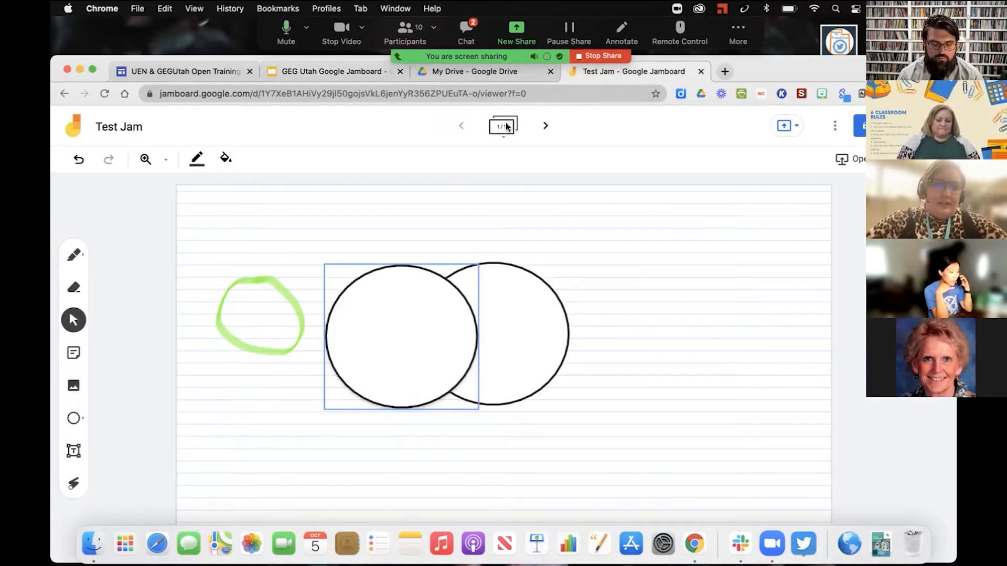
{"action": "left_click", "coordinate": [74, 353]}
{"action": "left_click", "coordinate": [551, 267]}
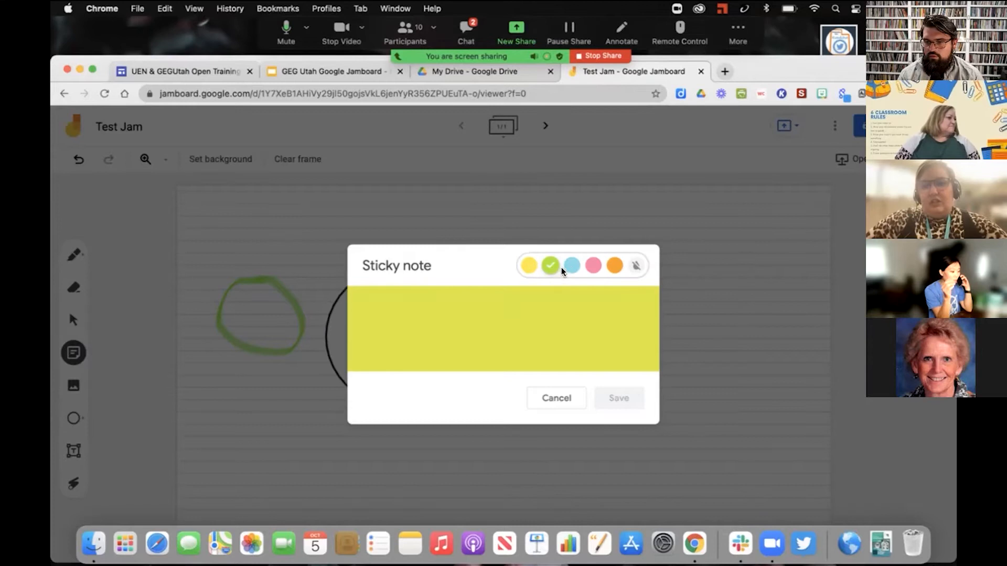
{"action": "left_click", "coordinate": [572, 265]}
{"action": "left_click", "coordinate": [593, 266]}
{"action": "left_click", "coordinate": [615, 266]}
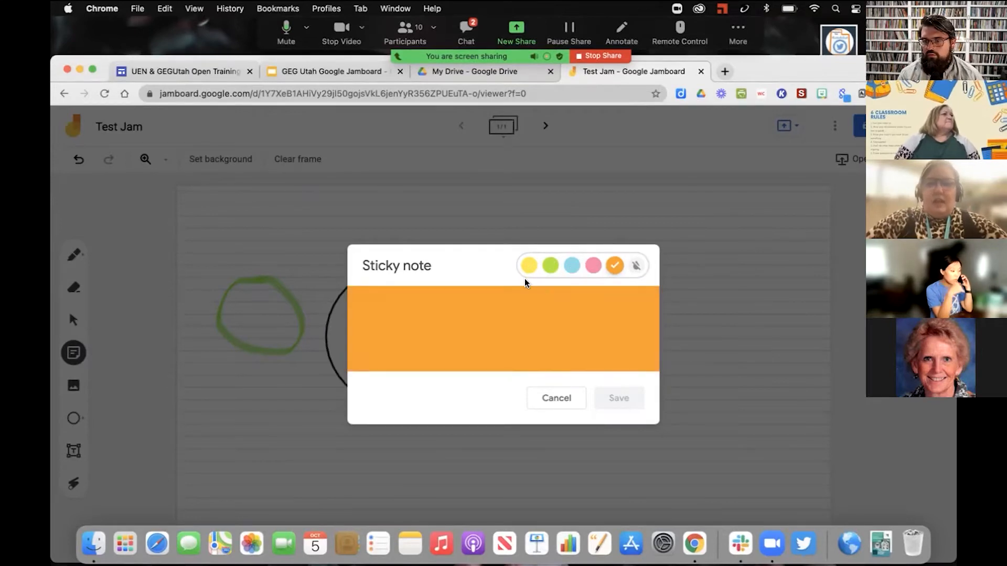
{"action": "left_click", "coordinate": [529, 266]}
{"action": "left_click", "coordinate": [504, 320]}
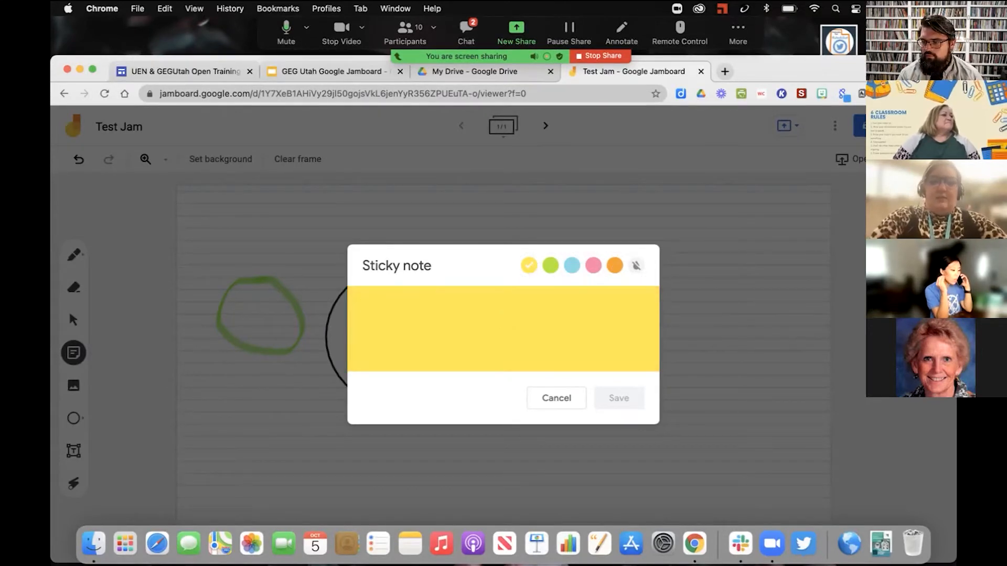
{"action": "type", "text": "Type what"}
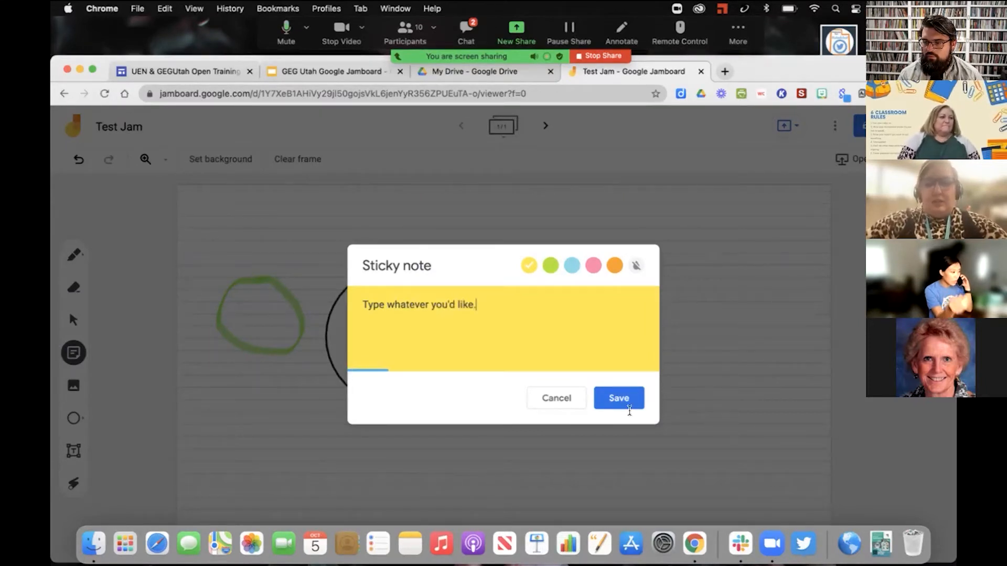
{"action": "left_click", "coordinate": [616, 400]}
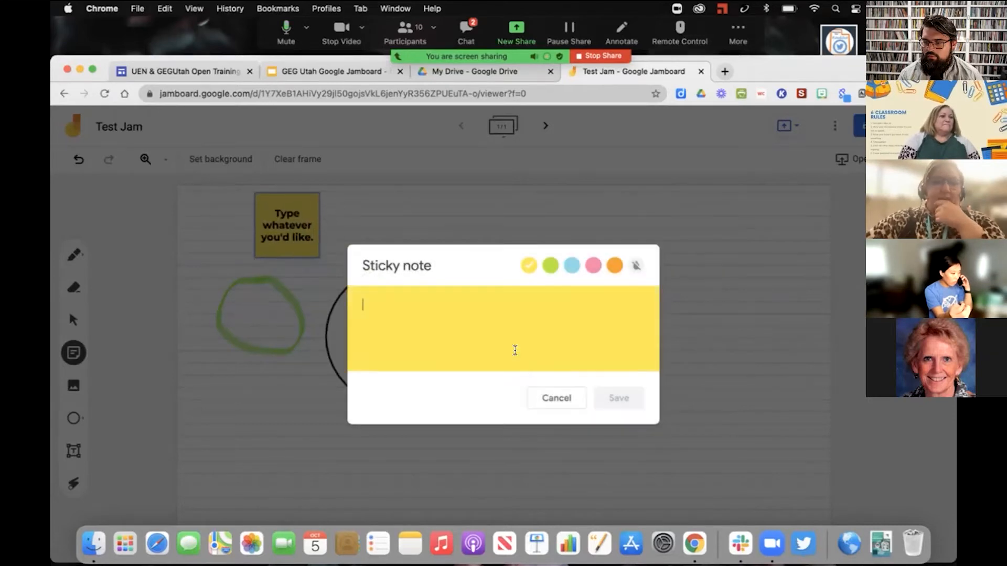
{"action": "left_click", "coordinate": [565, 400]}
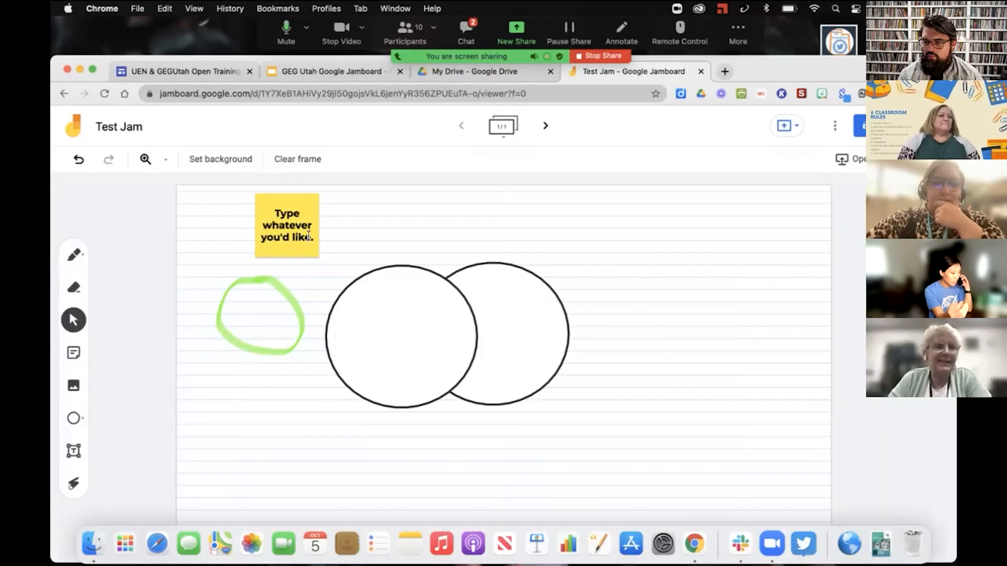
Step: Make the sticky note slightly smaller and move it to the frame's upper-left corner
{"action": "left_click", "coordinate": [301, 236]}
{"action": "mouse_move", "coordinate": [318, 259]}
{"action": "left_mouse_down"}
{"action": "mouse_move", "coordinate": [420, 360]}
{"action": "mouse_move", "coordinate": [327, 265]}
{"action": "left_mouse_up"}
{"action": "left_click", "coordinate": [302, 198]}
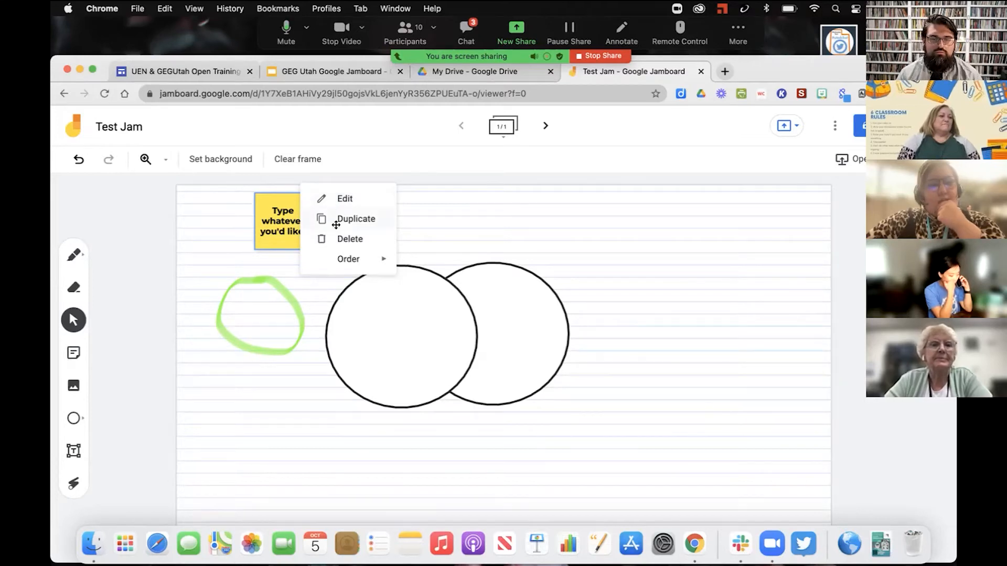
{"action": "left_click", "coordinate": [258, 223]}
{"action": "left_click_drag", "start_coordinate": [274, 212], "coordinate": [214, 209]}
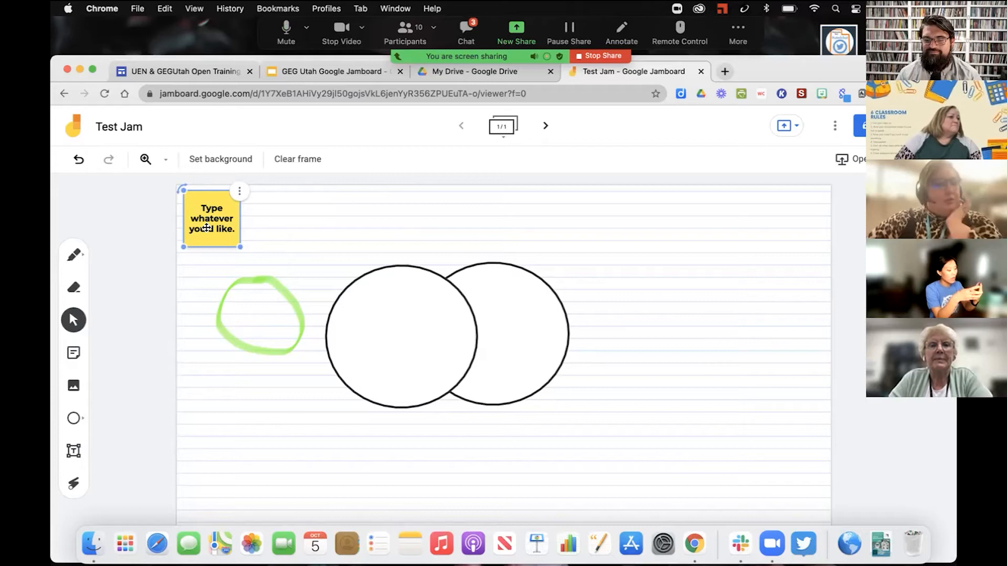
{"action": "left_click", "coordinate": [112, 411]}
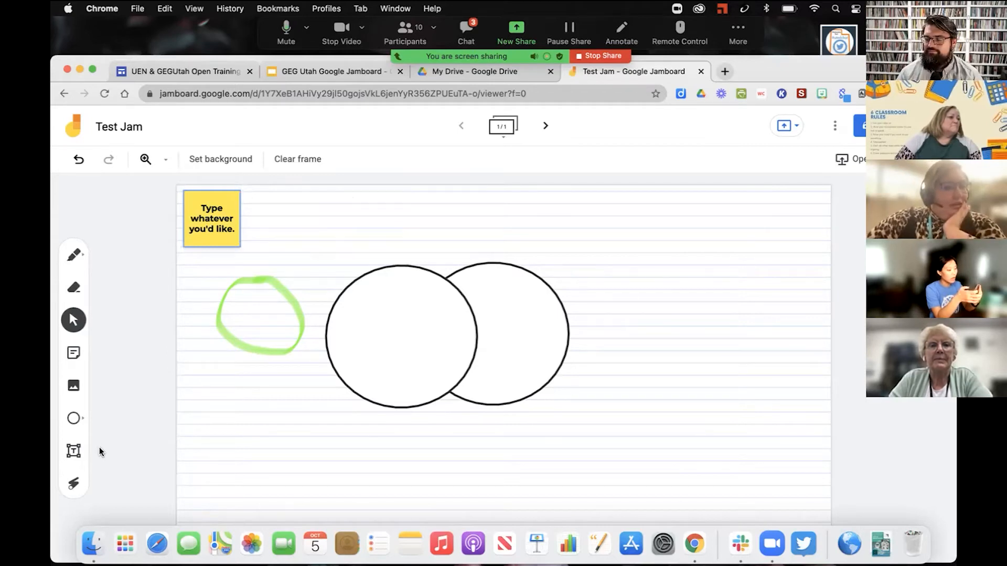
Step: Check the annotation task on the slide and draw a looping black Pen squiggle above the overlapping circles
{"action": "left_click", "coordinate": [304, 73]}
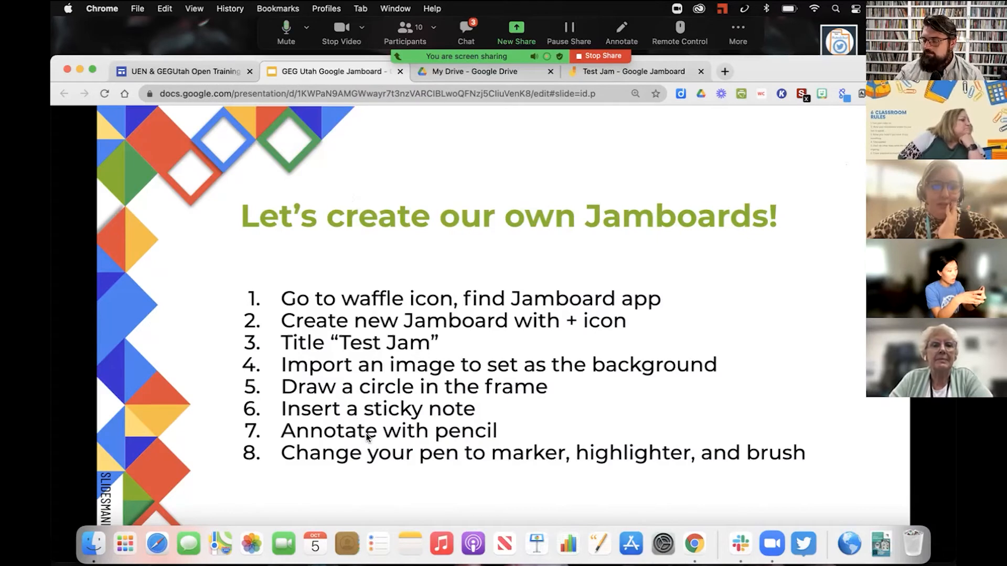
{"action": "left_click", "coordinate": [634, 77]}
{"action": "left_click", "coordinate": [73, 256]}
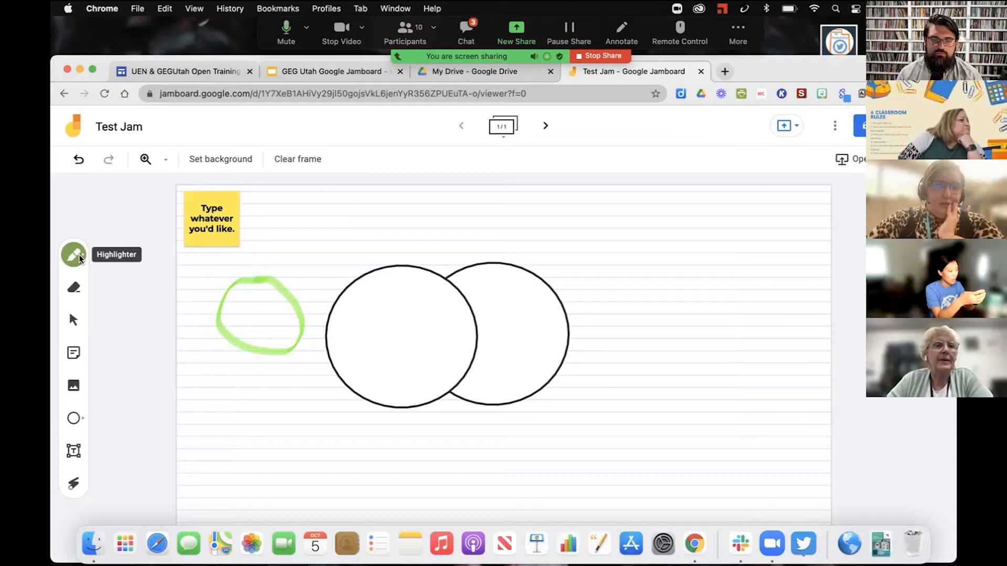
{"action": "left_click", "coordinate": [74, 256]}
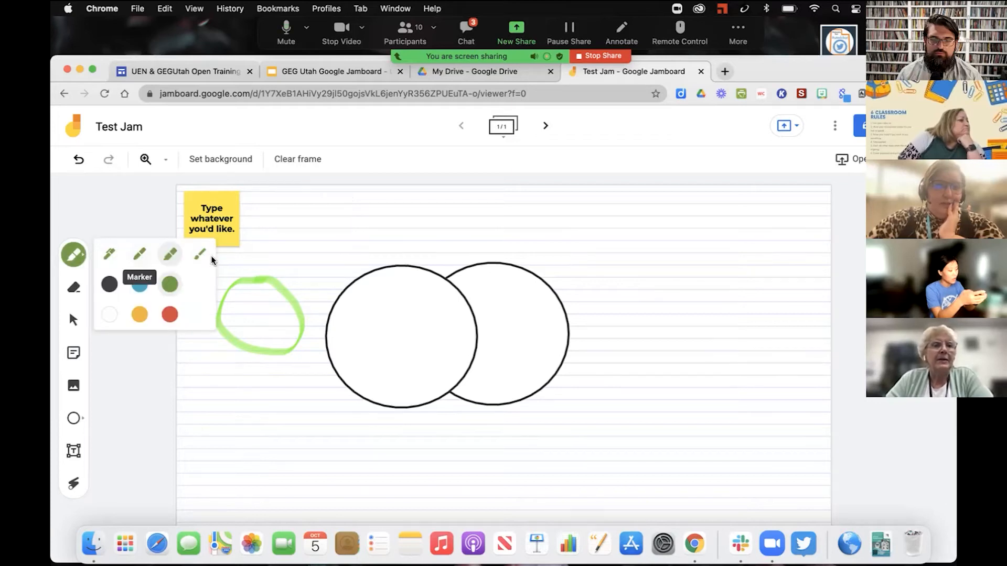
{"action": "left_click", "coordinate": [109, 255]}
{"action": "left_click", "coordinate": [109, 283]}
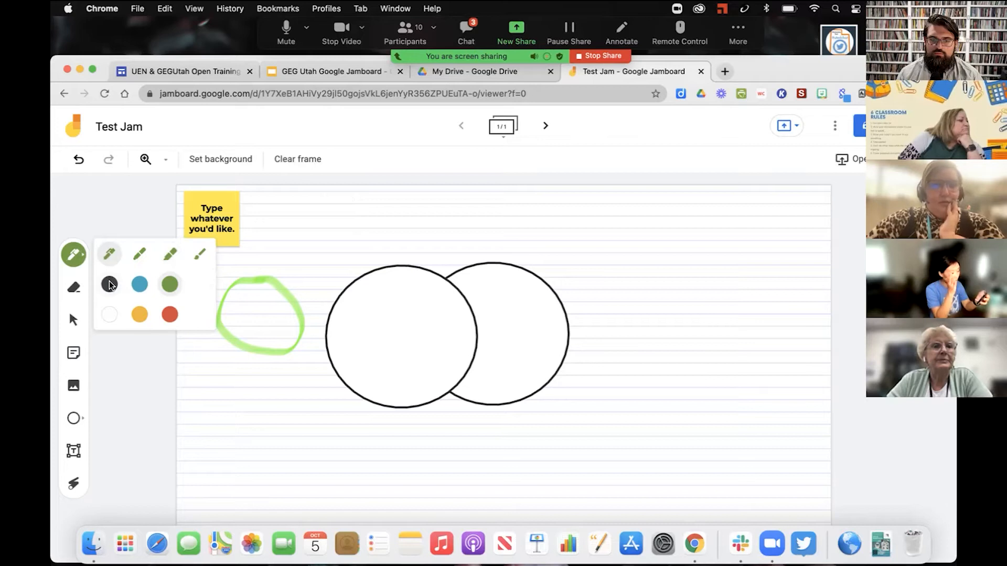
{"action": "mouse_move", "coordinate": [288, 241]}
{"action": "left_mouse_down"}
{"action": "mouse_move", "coordinate": [337, 245]}
{"action": "mouse_move", "coordinate": [382, 284]}
{"action": "left_mouse_up"}
{"action": "left_click_drag", "start_coordinate": [398, 239], "coordinate": [458, 239]}
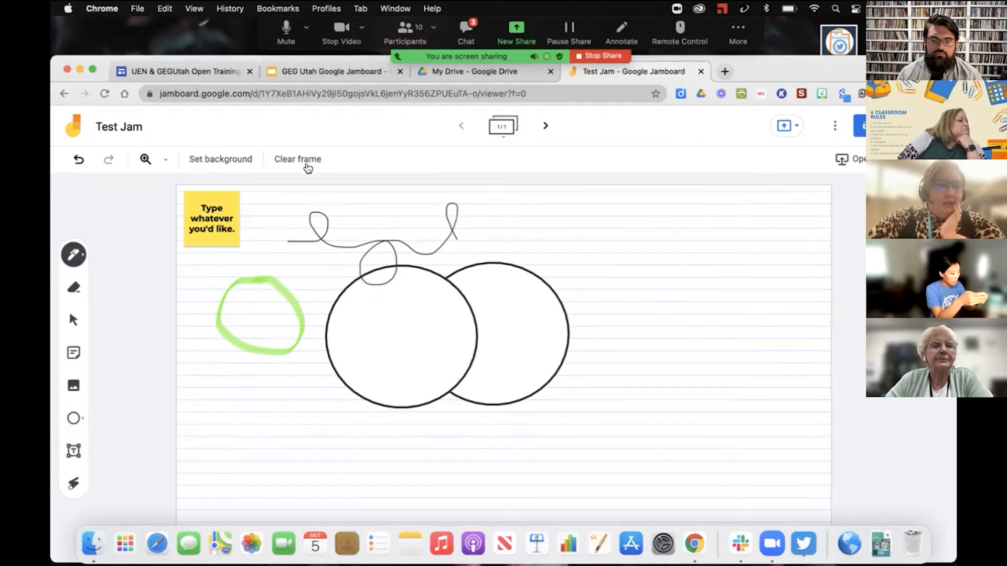
Step: Trace across the two overlapping circles with the Laser
{"action": "left_click", "coordinate": [72, 484]}
{"action": "mouse_move", "coordinate": [268, 396]}
{"action": "left_mouse_down"}
{"action": "mouse_move", "coordinate": [344, 332]}
{"action": "mouse_move", "coordinate": [420, 351]}
{"action": "mouse_move", "coordinate": [518, 328]}
{"action": "mouse_move", "coordinate": [391, 353]}
{"action": "mouse_move", "coordinate": [356, 340]}
{"action": "mouse_move", "coordinate": [470, 285]}
{"action": "mouse_move", "coordinate": [545, 325]}
{"action": "left_mouse_up"}
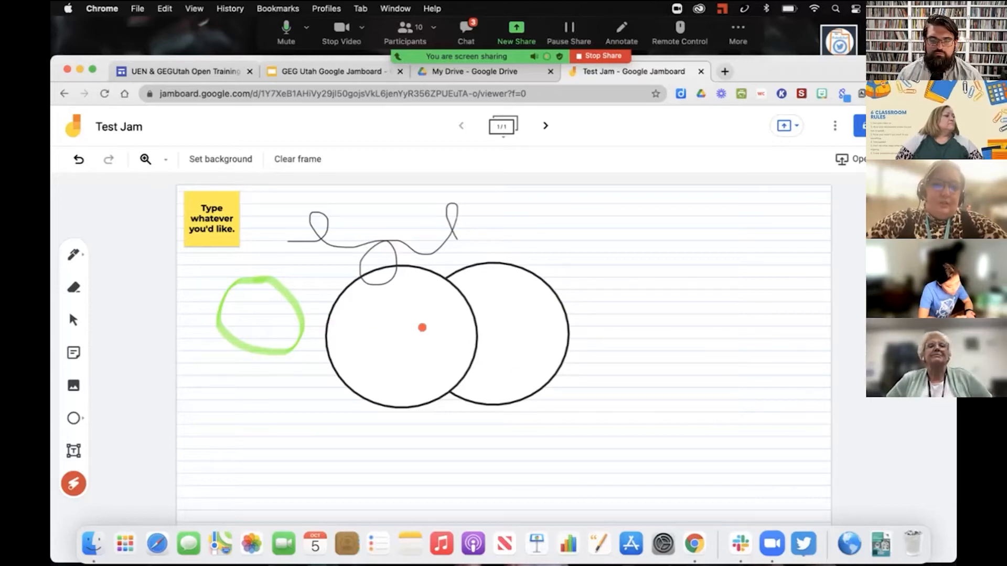
Step: Review the task list slide and the source options for adding an image to the frame, without adding one
{"action": "left_click", "coordinate": [357, 78]}
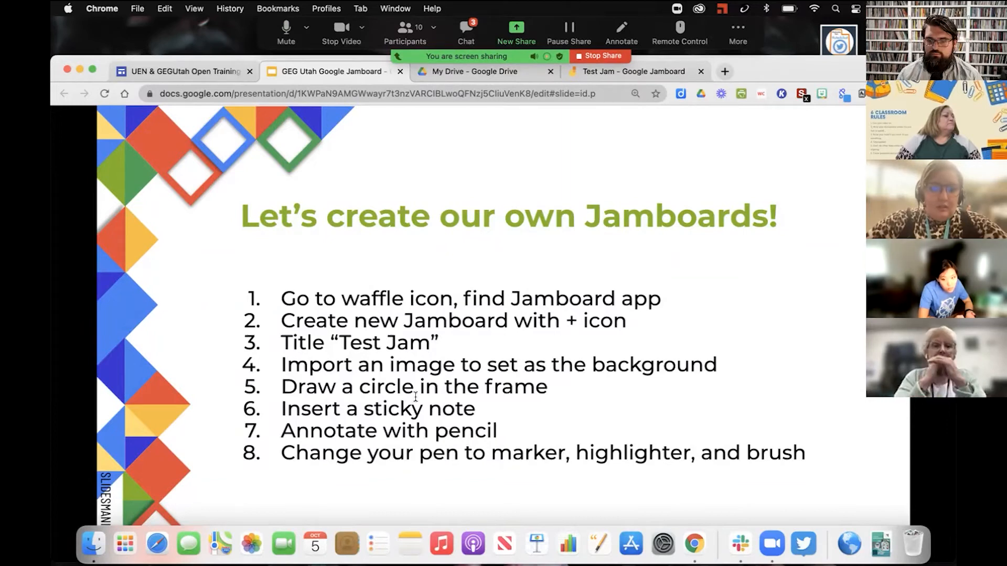
{"action": "left_click", "coordinate": [627, 71]}
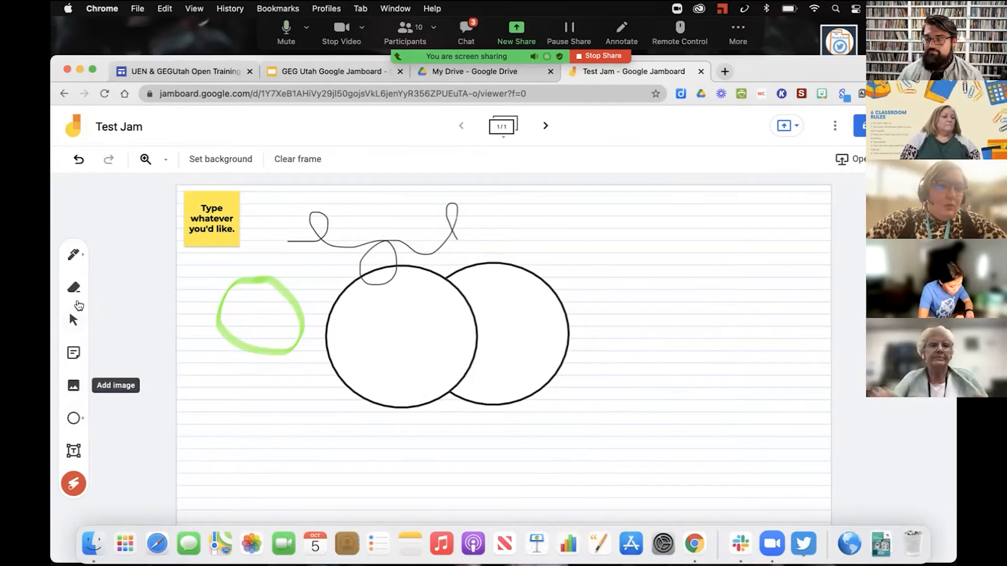
{"action": "left_click", "coordinate": [68, 393]}
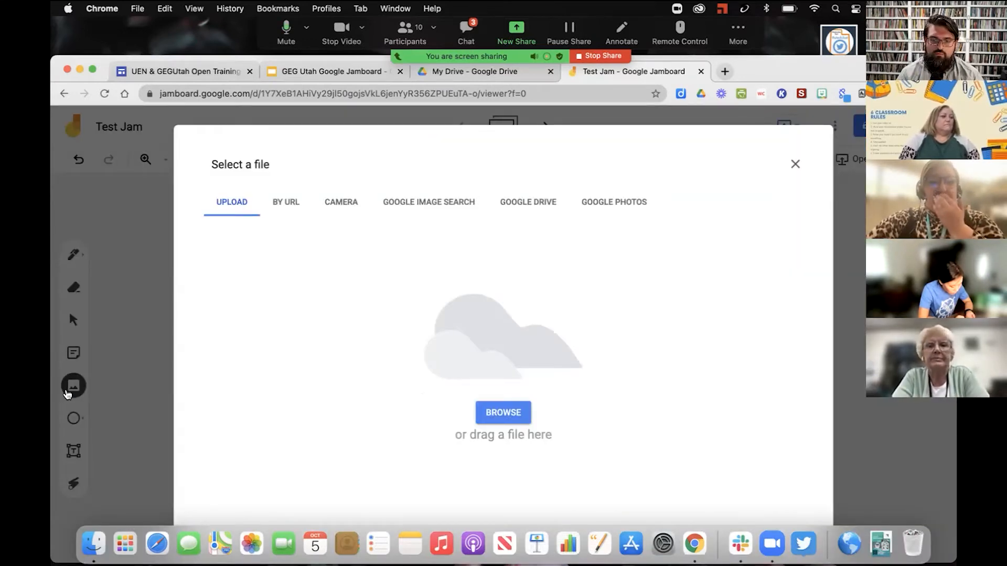
{"action": "left_click", "coordinate": [794, 165]}
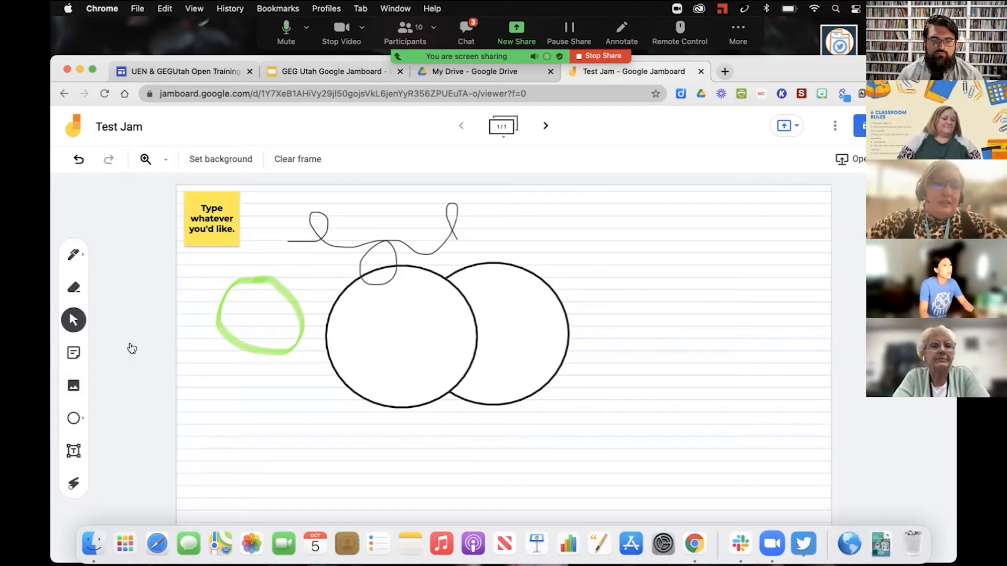
Step: Clear everything from the Test Jam frame and return to the Jamboard home page of recent Jams
{"action": "left_click", "coordinate": [308, 164]}
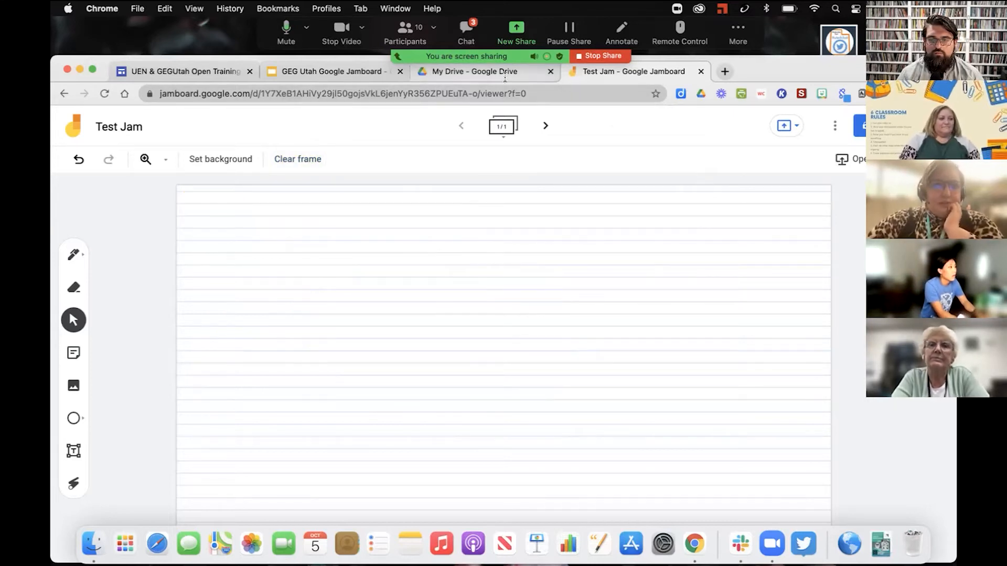
{"action": "left_click", "coordinate": [97, 126]}
{"action": "left_click", "coordinate": [572, 389]}
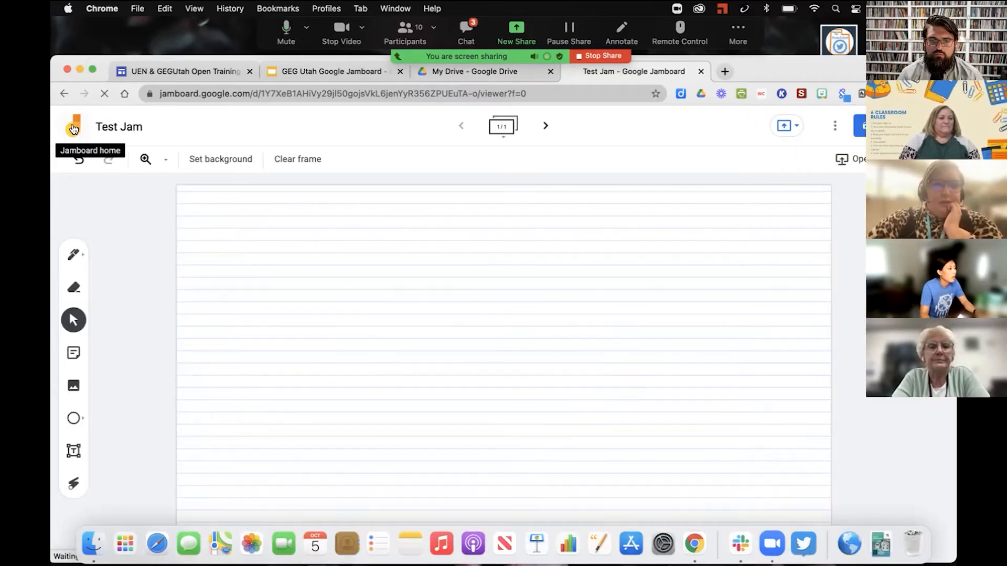
{"action": "left_click", "coordinate": [75, 129]}
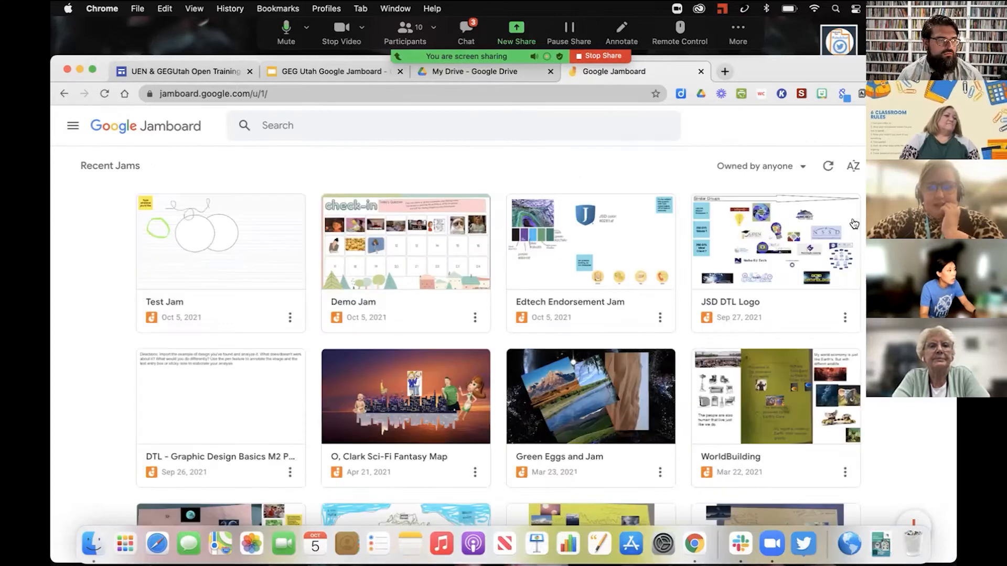
Step: Browse the example boards among the recent Jams on the Jamboard home page
{"action": "scroll", "coordinate": [297, 315], "scroll_direction": "down", "scroll_amount": 3}
{"action": "mouse_move", "coordinate": [846, 320]}
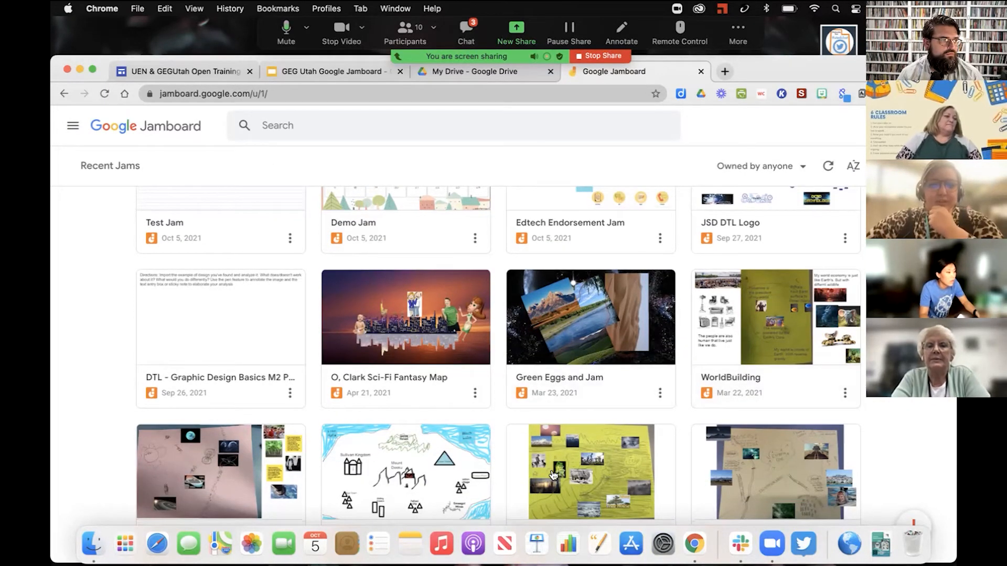
{"action": "scroll", "coordinate": [556, 469], "scroll_direction": "down", "scroll_amount": 2}
{"action": "scroll", "coordinate": [558, 466], "scroll_direction": "down", "scroll_amount": 2}
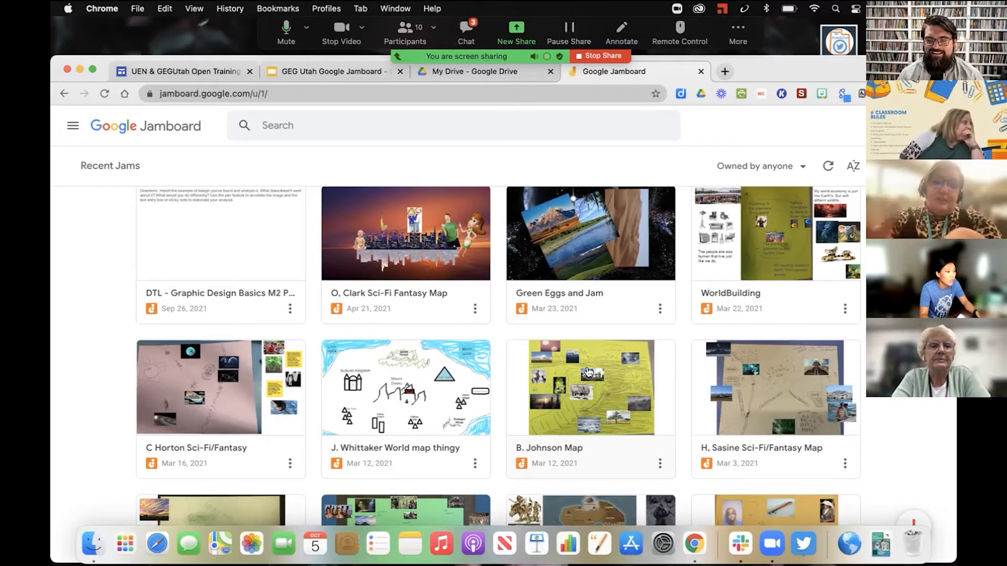
{"action": "scroll", "coordinate": [588, 369], "scroll_direction": "down", "scroll_amount": 4}
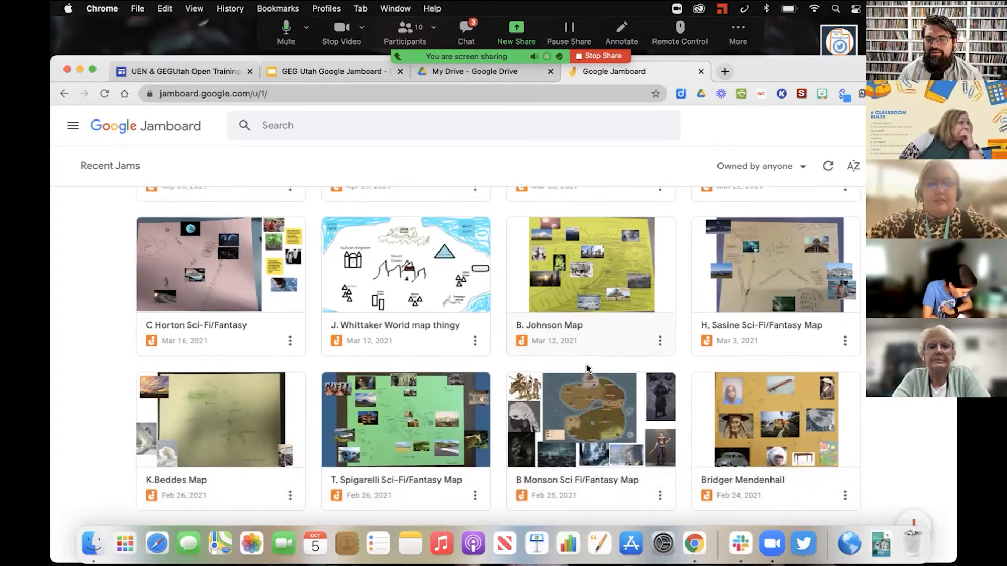
{"action": "scroll", "coordinate": [587, 367], "scroll_direction": "up", "scroll_amount": 1}
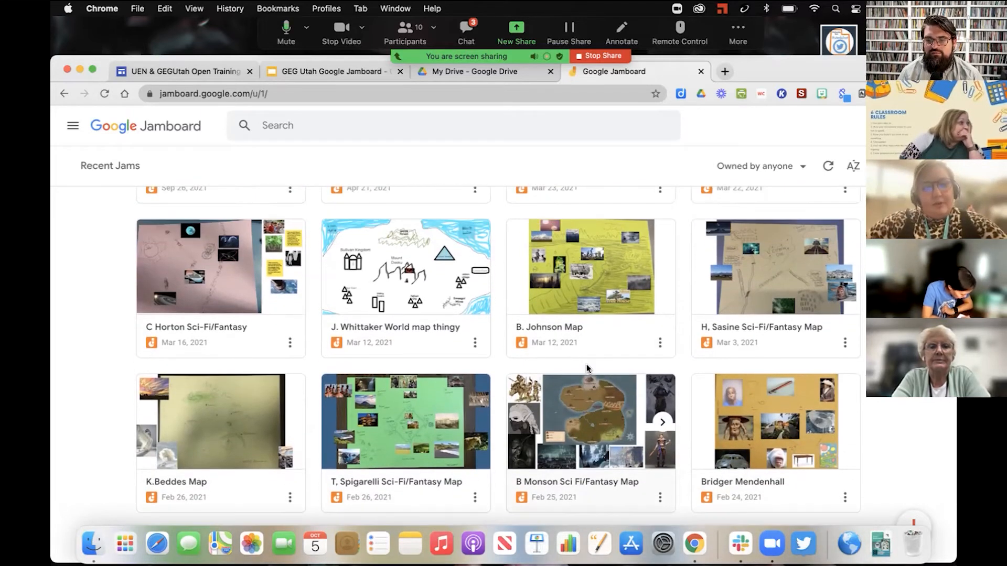
{"action": "scroll", "coordinate": [583, 414], "scroll_direction": "up", "scroll_amount": 6}
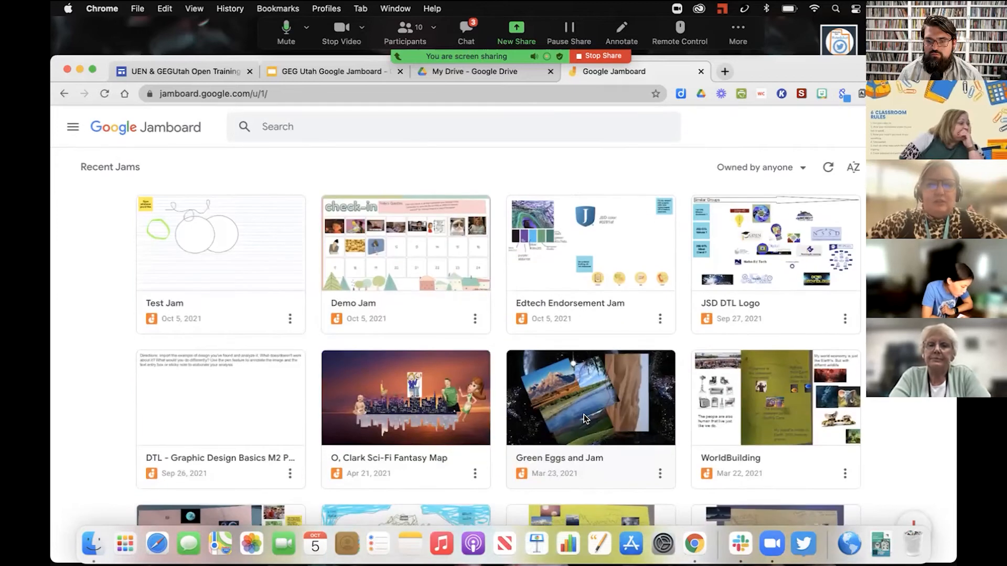
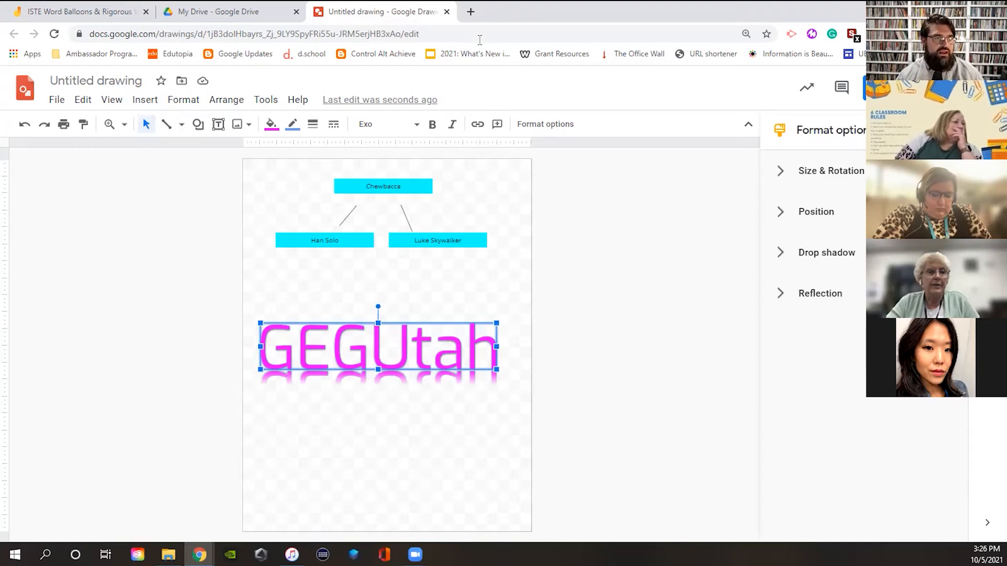
Step: Deselect the pink GEGUtah word art and close the Format options beside the drawing
{"action": "left_click", "coordinate": [192, 100]}
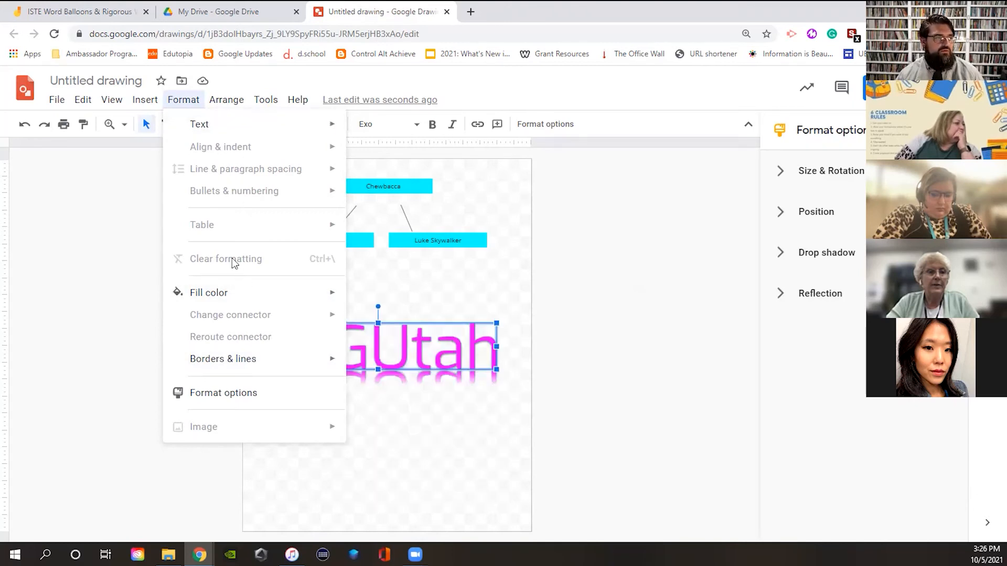
{"action": "left_click", "coordinate": [573, 258]}
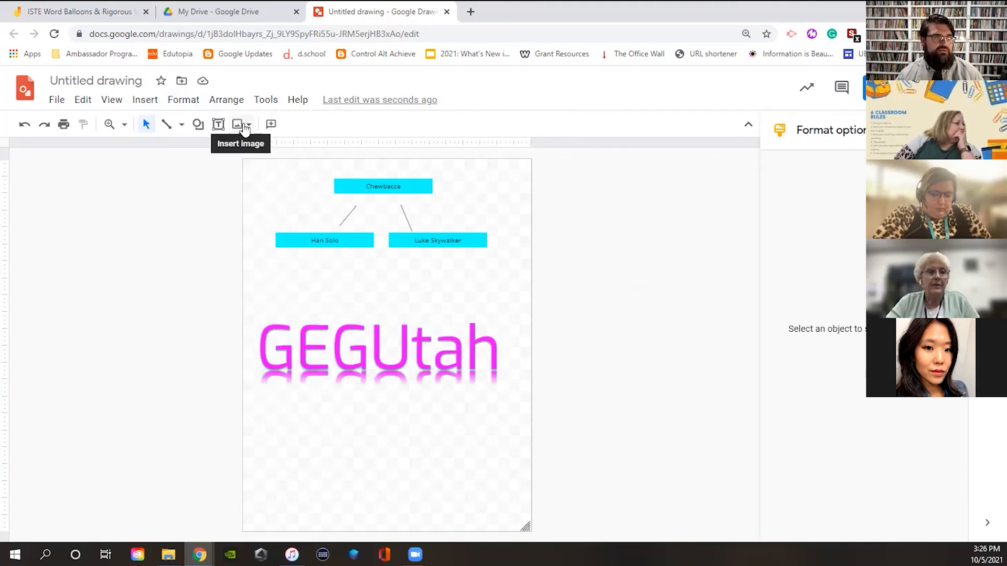
{"action": "left_click", "coordinate": [952, 130]}
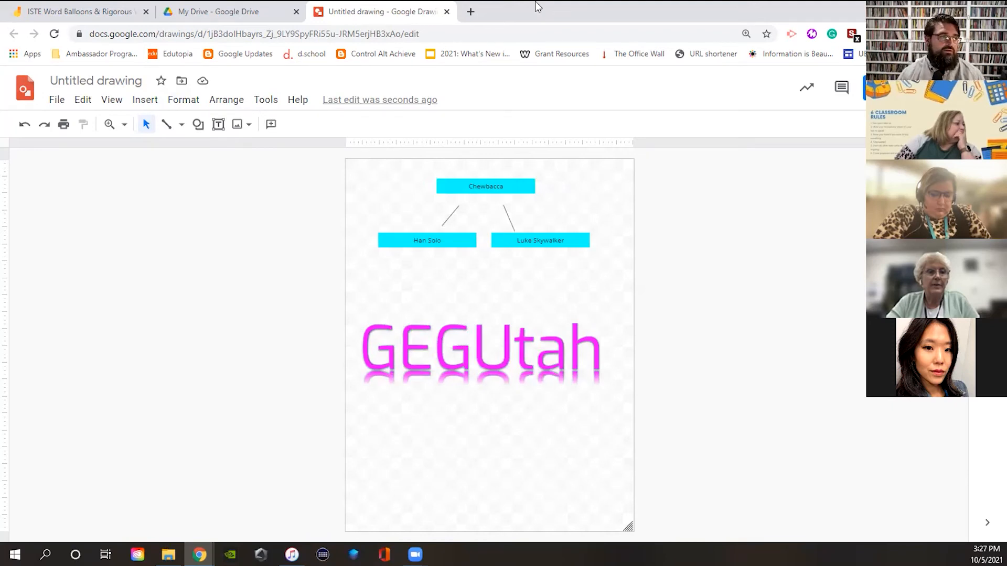
Step: Switch to Google Drive and create a new blank Google Docs document
{"action": "left_click", "coordinate": [284, 7]}
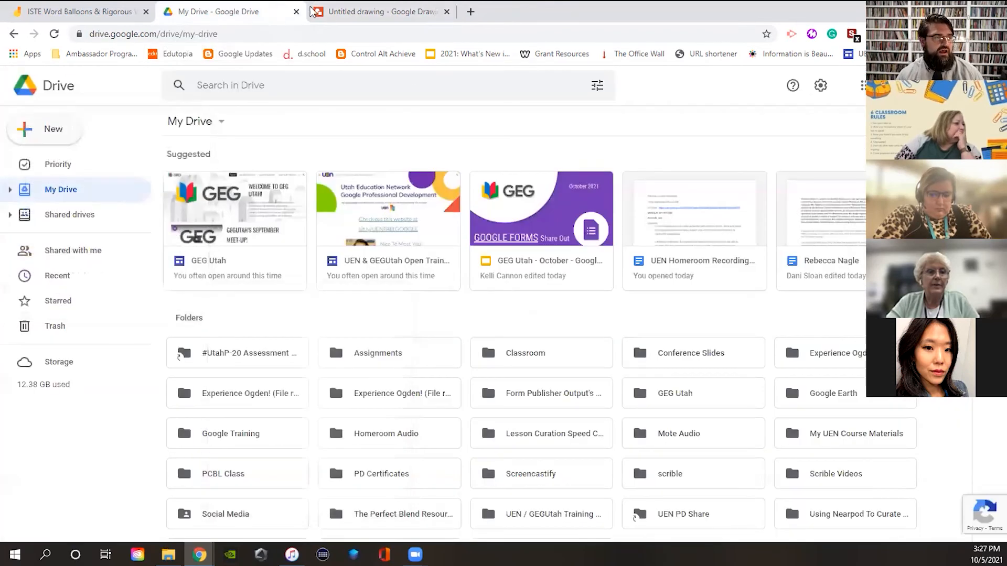
{"action": "left_click", "coordinate": [54, 128]}
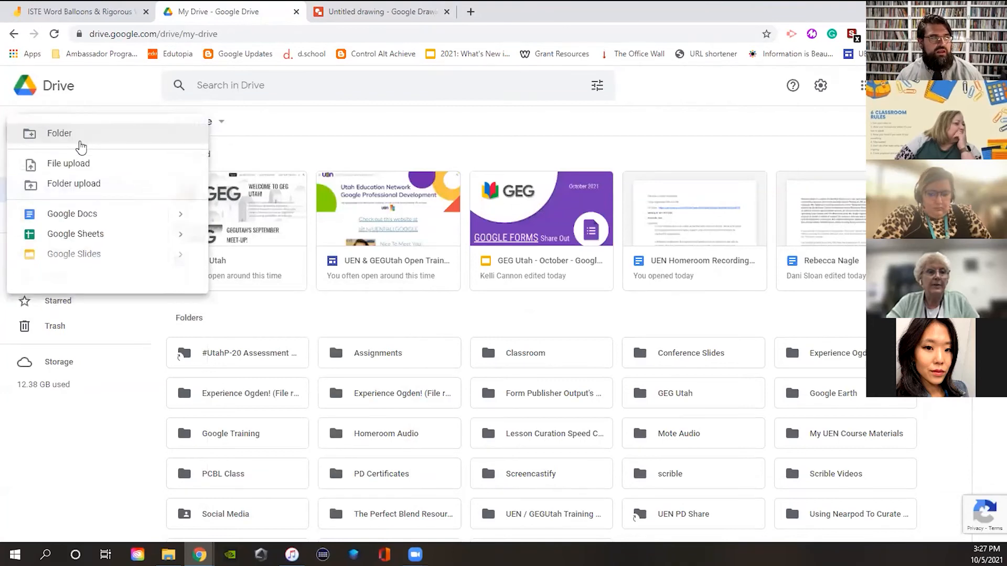
{"action": "left_click", "coordinate": [106, 216]}
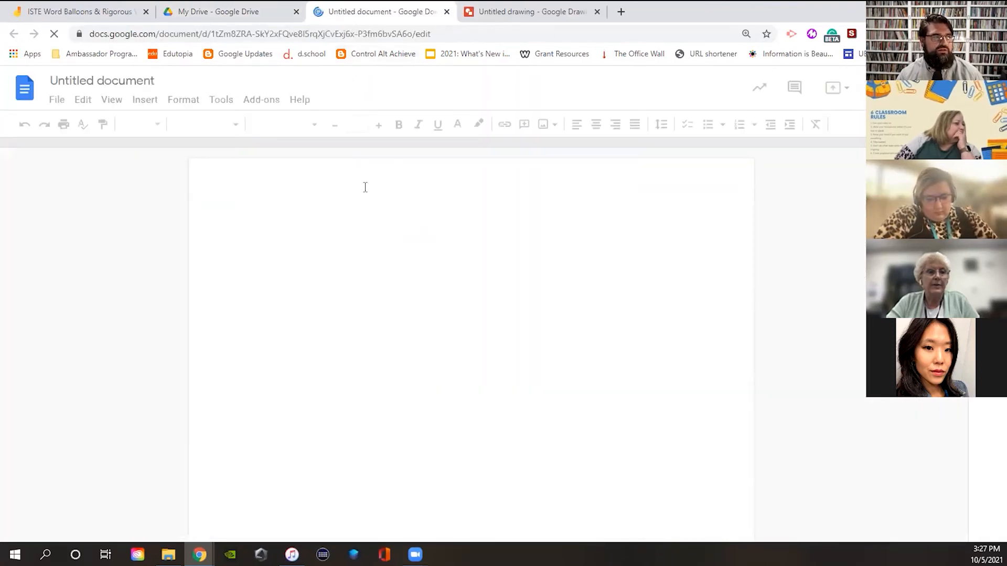
Step: Insert the existing Chewbacca and GEGUtah drawing from Drive into the document, linked to its source
{"action": "left_click", "coordinate": [141, 103]}
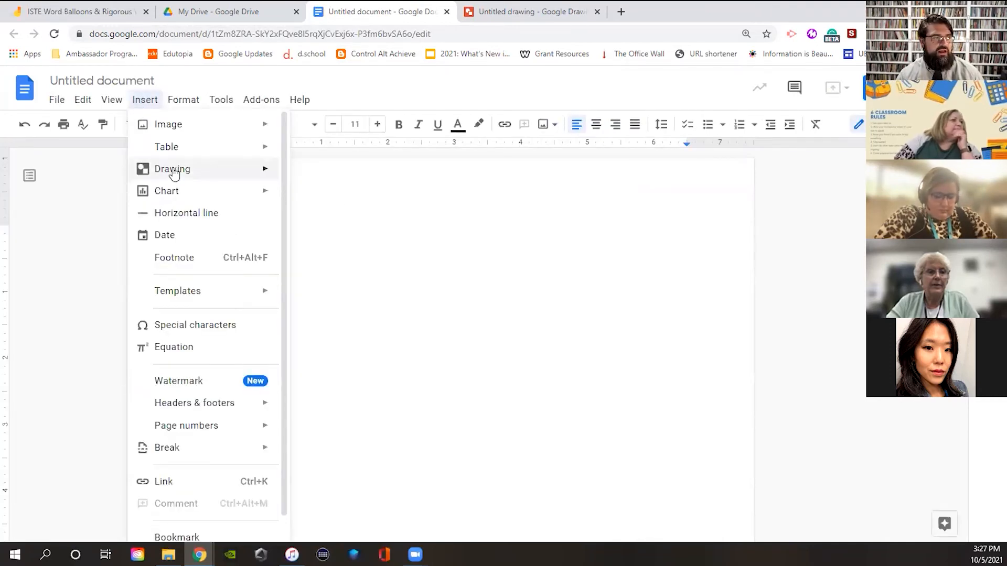
{"action": "mouse_move", "coordinate": [186, 174]}
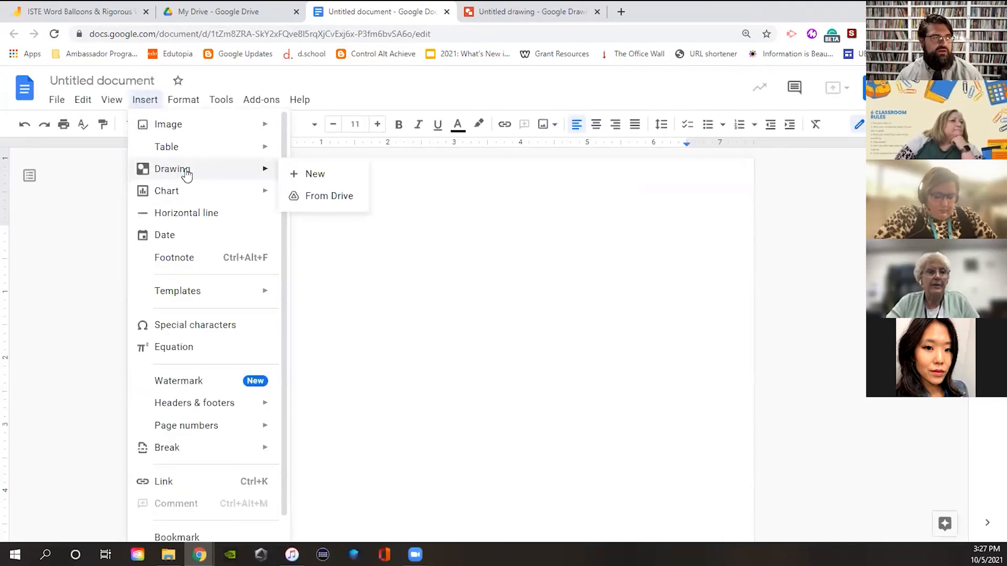
{"action": "left_click", "coordinate": [322, 199]}
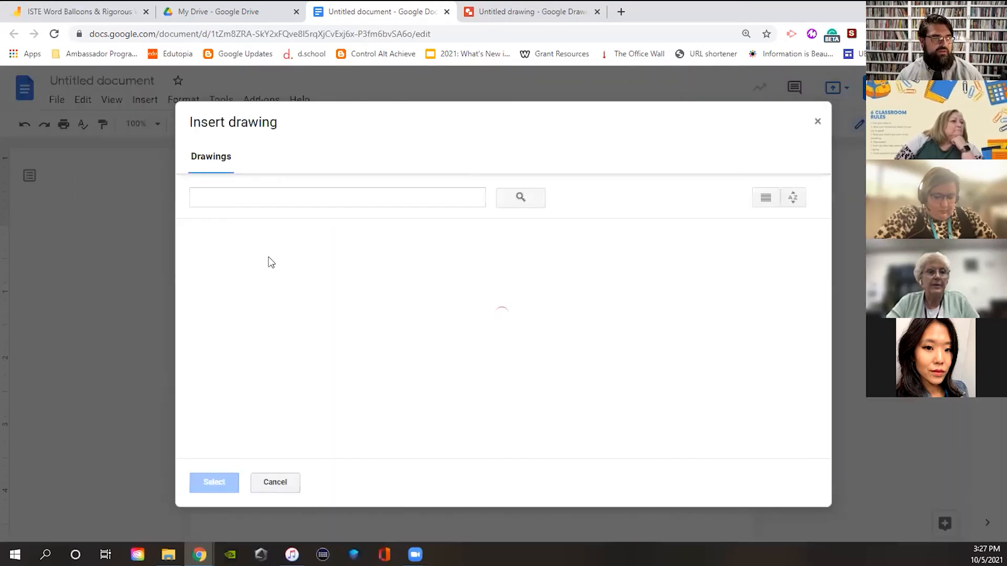
{"action": "left_click", "coordinate": [247, 302]}
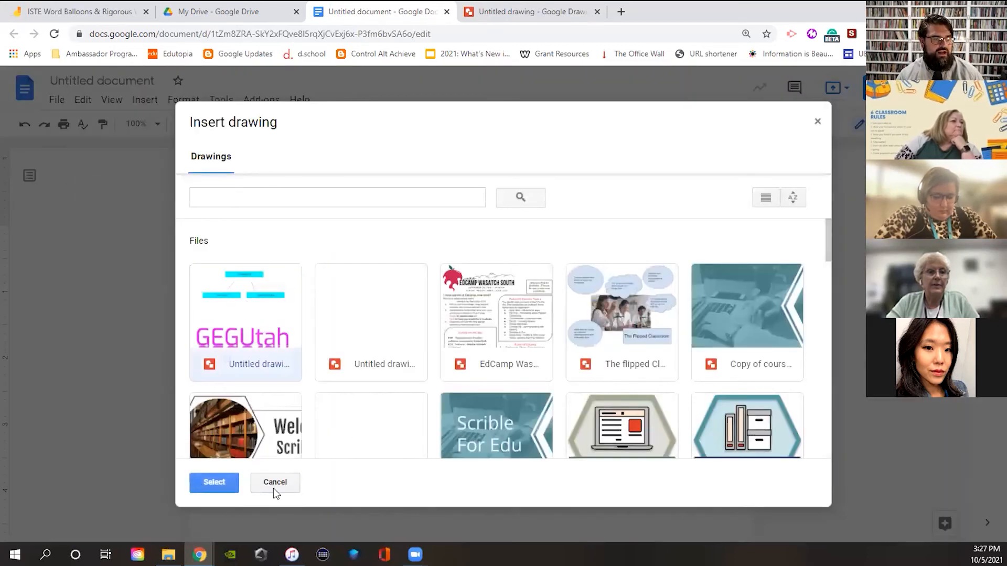
{"action": "left_click", "coordinate": [222, 486]}
{"action": "left_click", "coordinate": [612, 373]}
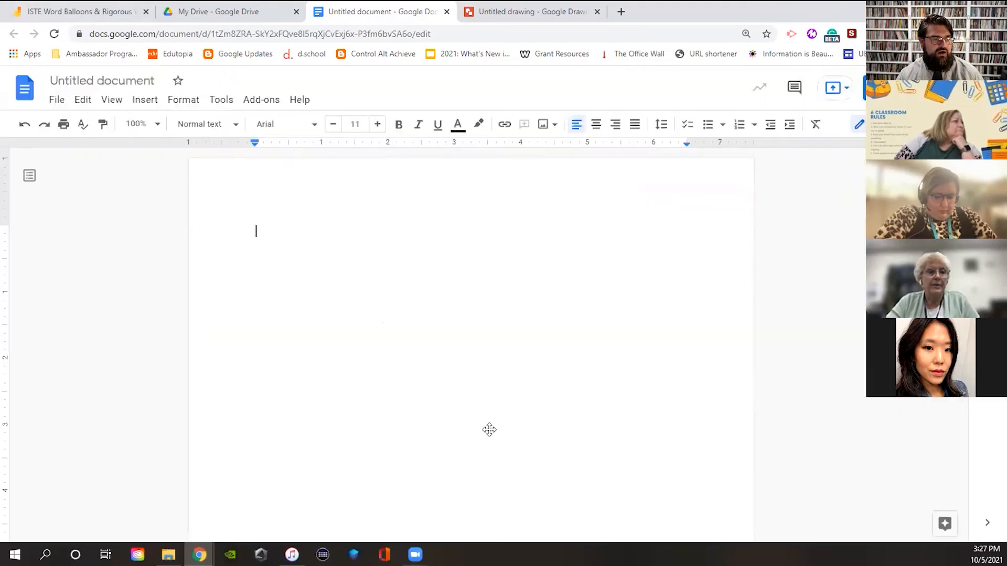
{"action": "scroll", "coordinate": [366, 366], "scroll_direction": "down", "scroll_amount": 4}
{"action": "scroll", "coordinate": [398, 337], "scroll_direction": "up", "scroll_amount": 4}
{"action": "scroll", "coordinate": [399, 337], "scroll_direction": "down", "scroll_amount": 1}
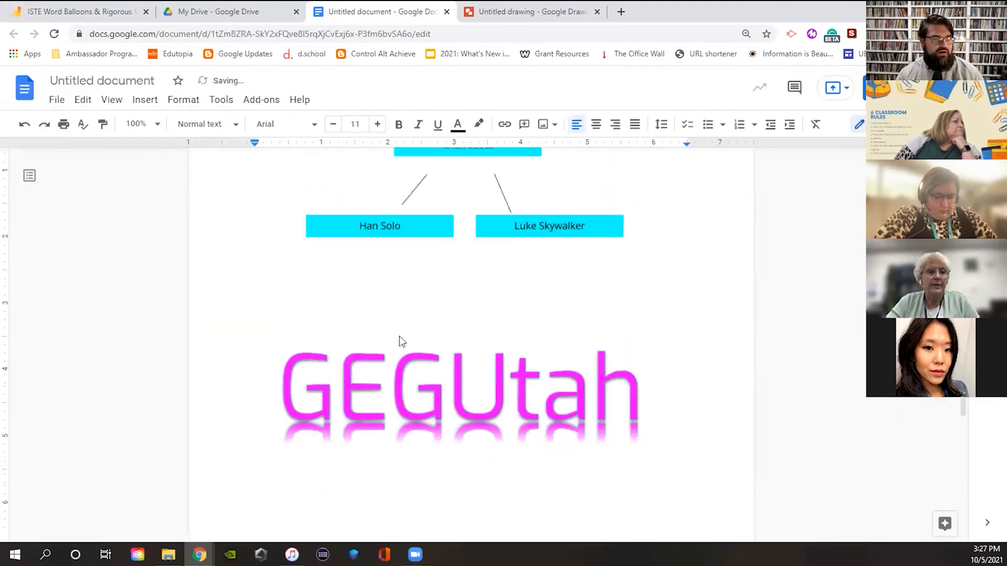
{"action": "scroll", "coordinate": [398, 337], "scroll_direction": "up", "scroll_amount": 2}
Step: Create a new drawing inside the document with a text box reading "GEGUtah" and save it into the page
{"action": "left_click", "coordinate": [143, 100]}
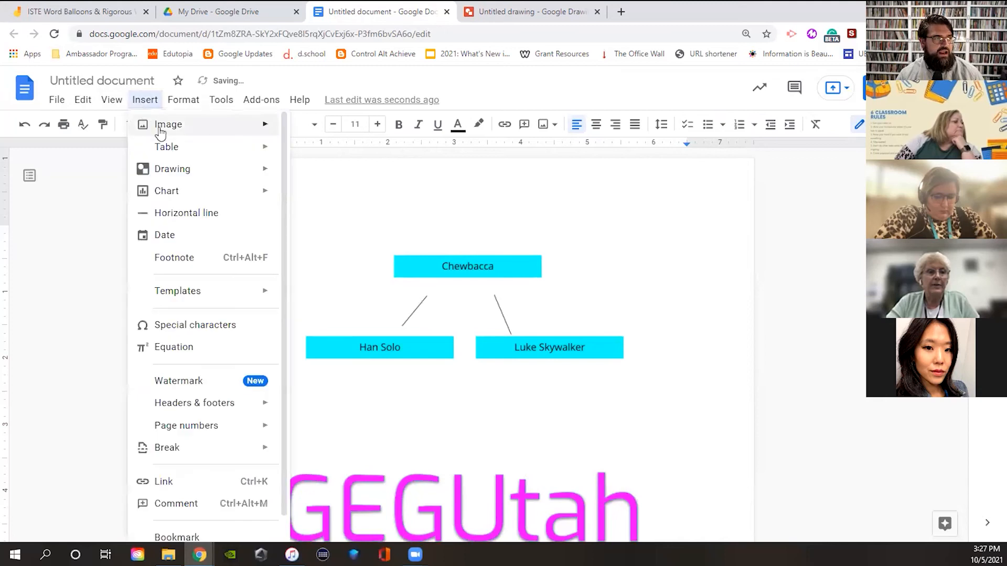
{"action": "mouse_move", "coordinate": [160, 169]}
{"action": "left_click", "coordinate": [315, 174]}
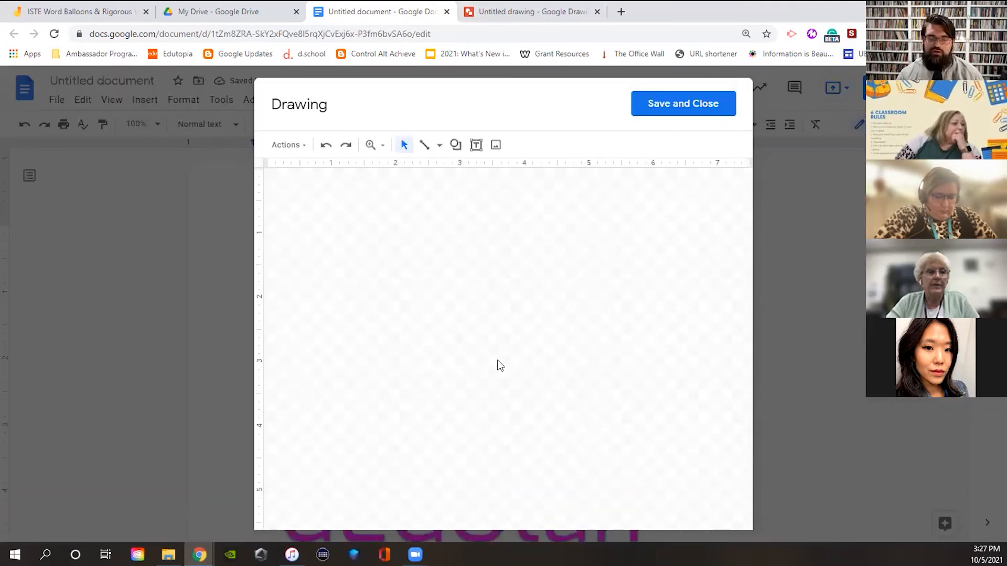
{"action": "left_click", "coordinate": [286, 146]}
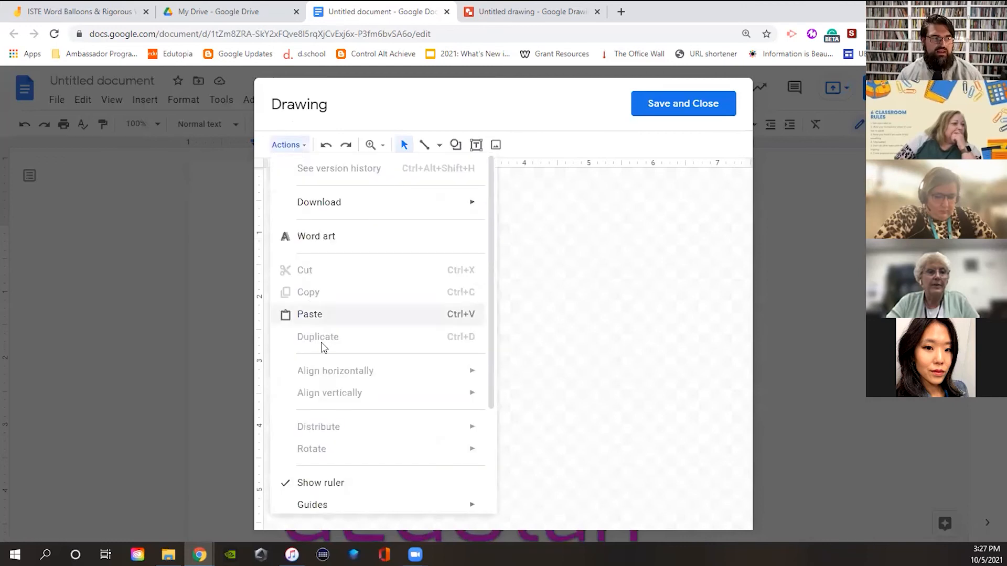
{"action": "left_click", "coordinate": [289, 147]}
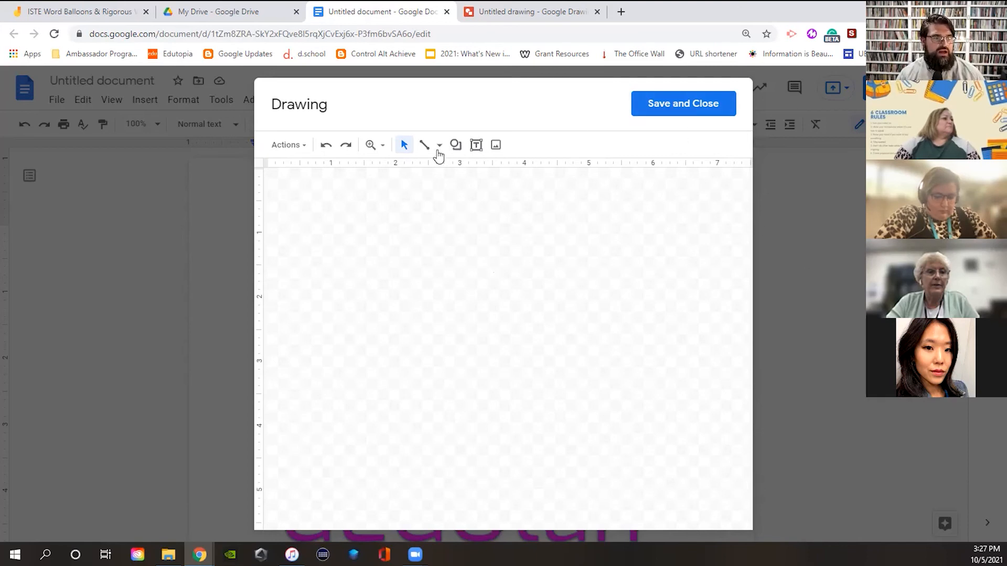
{"action": "left_click", "coordinate": [476, 146]}
{"action": "left_click_drag", "start_coordinate": [378, 263], "coordinate": [589, 371]}
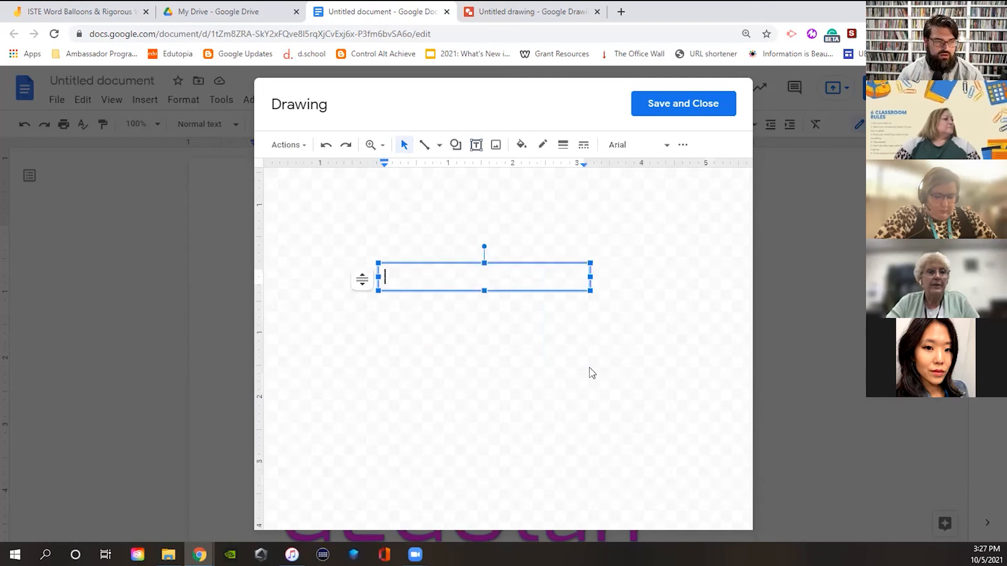
{"action": "type", "text": "GEGUTa"}
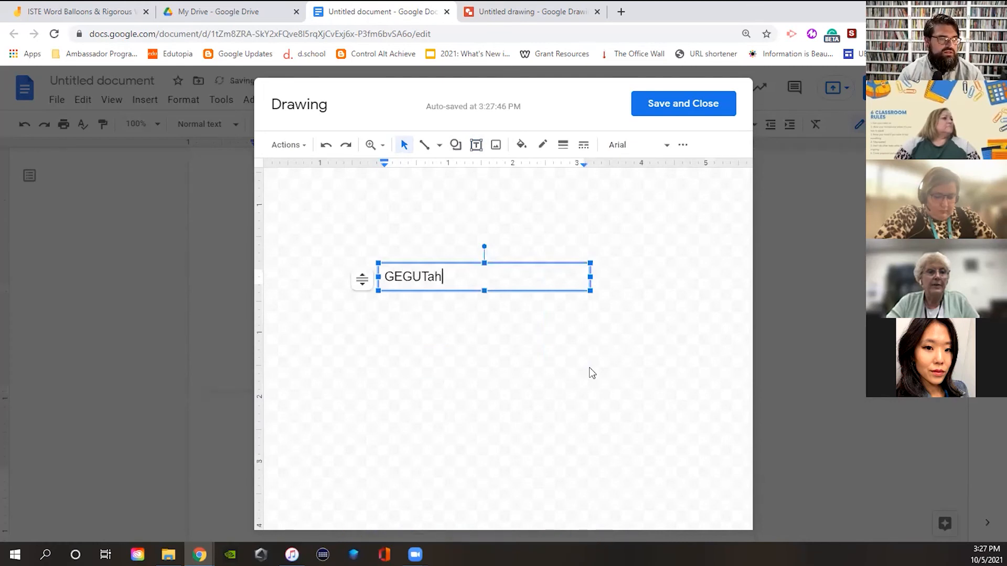
{"action": "type", "text": "h"}
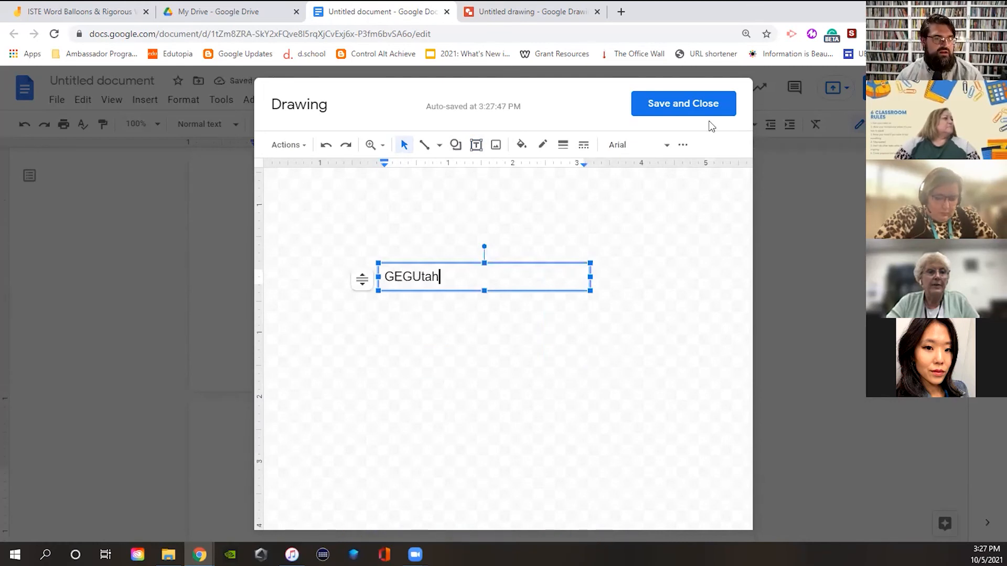
{"action": "left_click", "coordinate": [703, 105]}
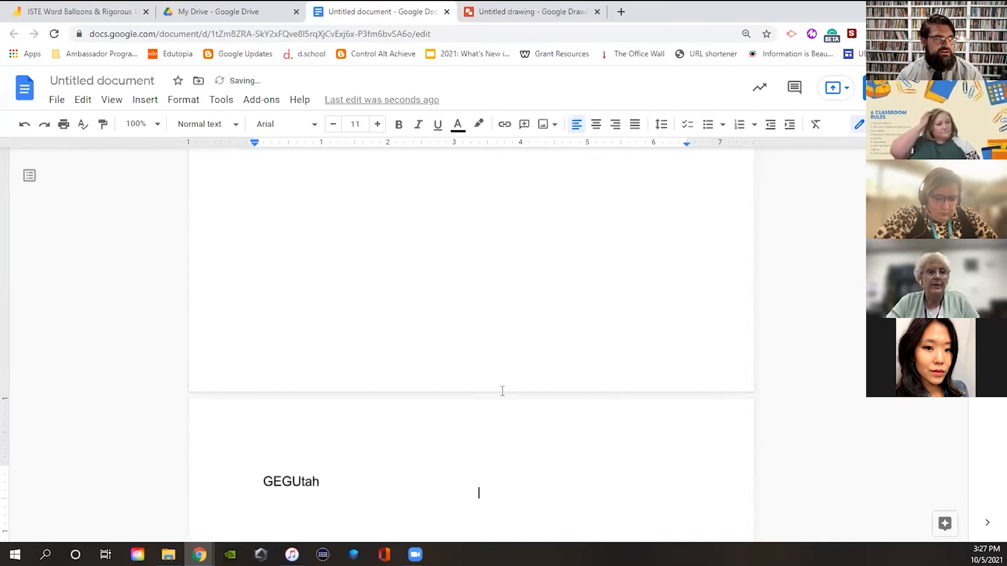
Step: Delete the linked Chewbacca and GEGUtah drawing from the document
{"action": "scroll", "coordinate": [475, 483], "scroll_direction": "up", "scroll_amount": 1}
{"action": "scroll", "coordinate": [472, 471], "scroll_direction": "down", "scroll_amount": 5}
{"action": "left_click", "coordinate": [388, 293]}
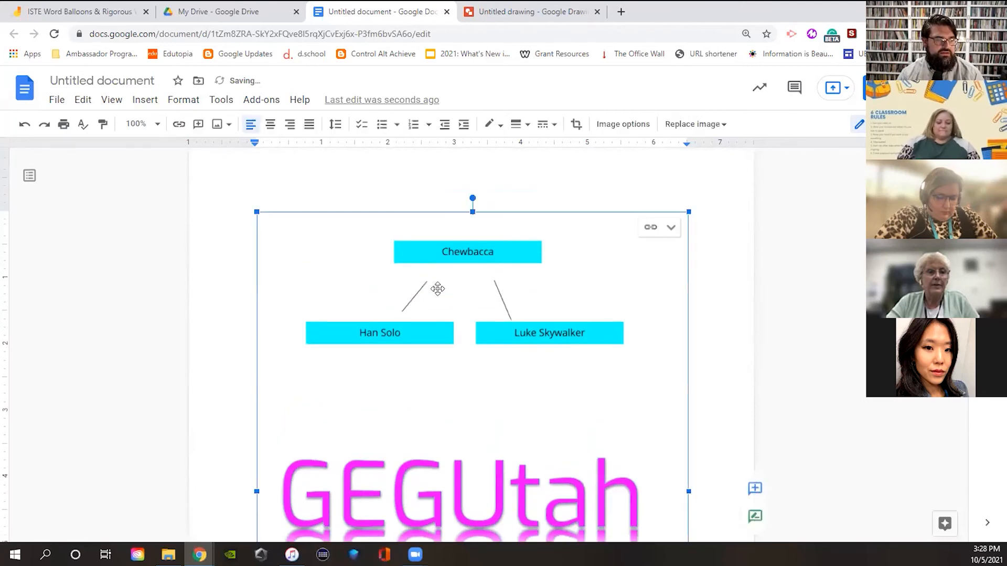
{"action": "key", "text": "Delete"}
Step: Insert the Chewbacca and GEGUtah drawing from Drive into the blank document again, using Link to source
{"action": "left_click", "coordinate": [154, 100]}
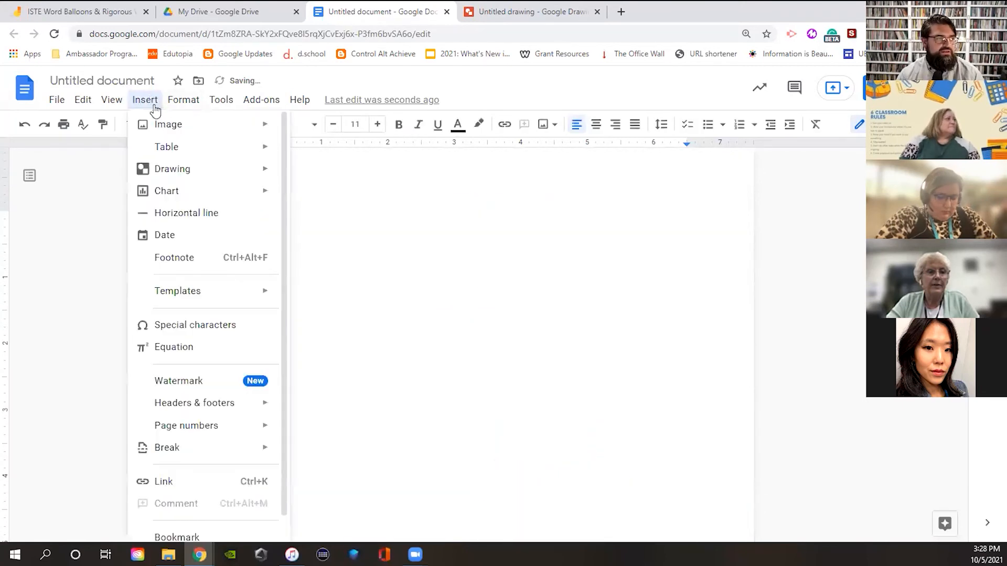
{"action": "mouse_move", "coordinate": [205, 169]}
{"action": "left_click", "coordinate": [325, 196]}
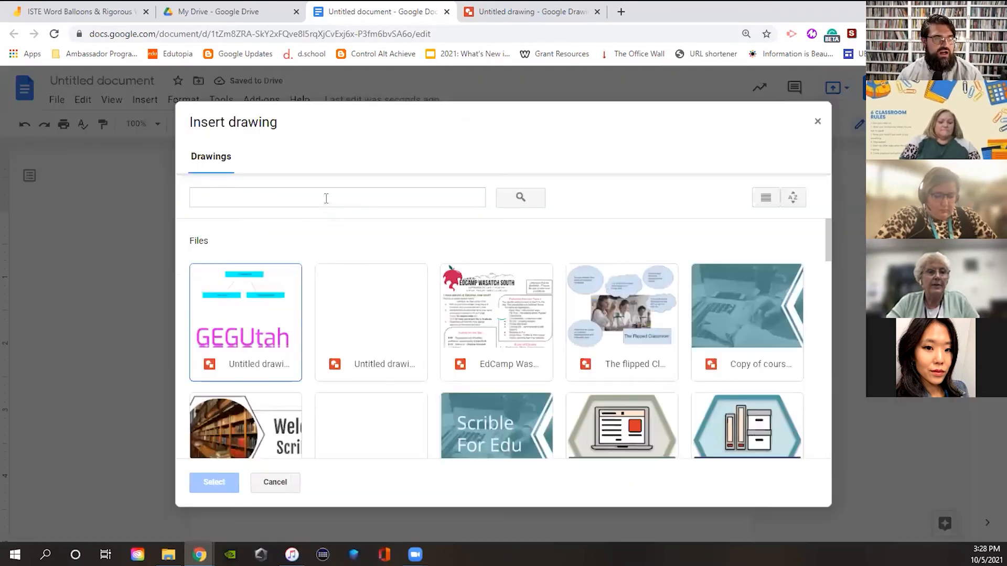
{"action": "left_click", "coordinate": [256, 334]}
{"action": "left_click", "coordinate": [205, 486]}
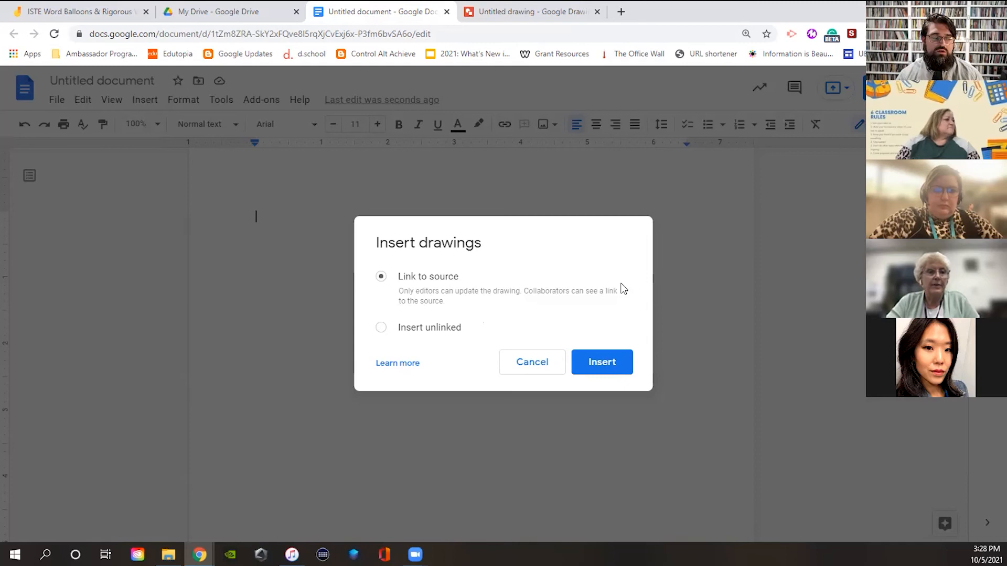
{"action": "left_click", "coordinate": [608, 362]}
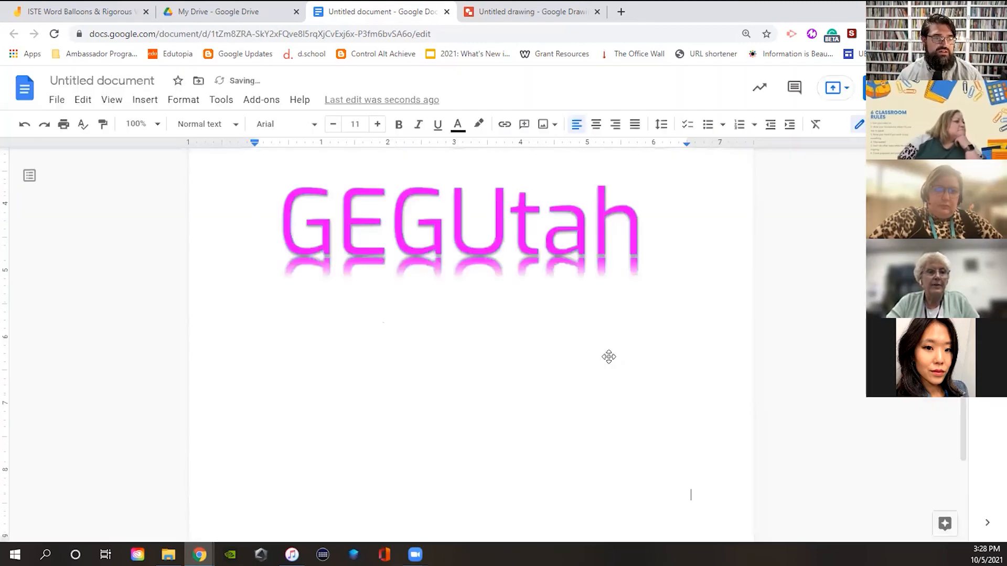
Step: Examine the insert options in a new blank Google Slides presentation created from Drive, and close it
{"action": "left_click", "coordinate": [236, 12]}
{"action": "left_click", "coordinate": [50, 129]}
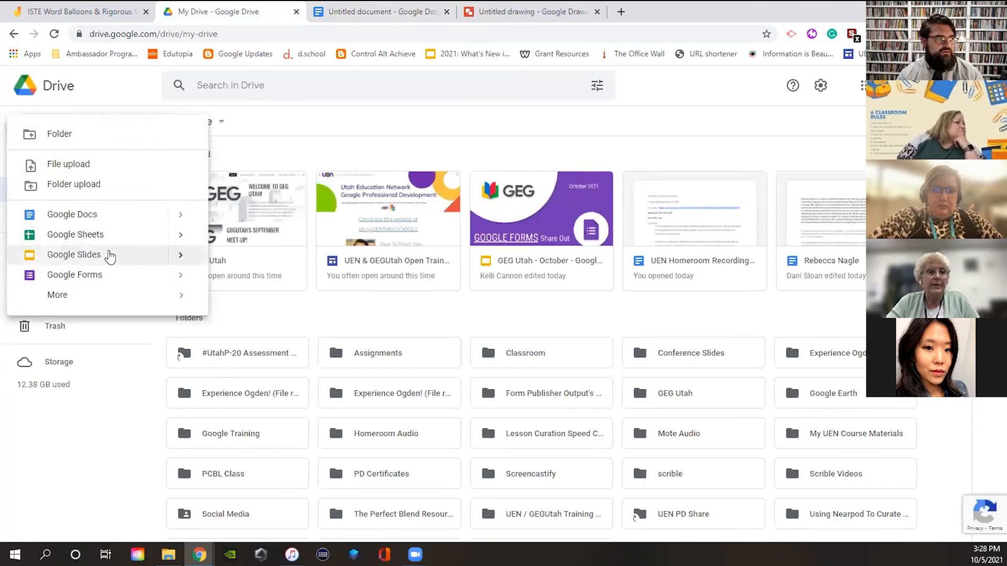
{"action": "left_click", "coordinate": [114, 255]}
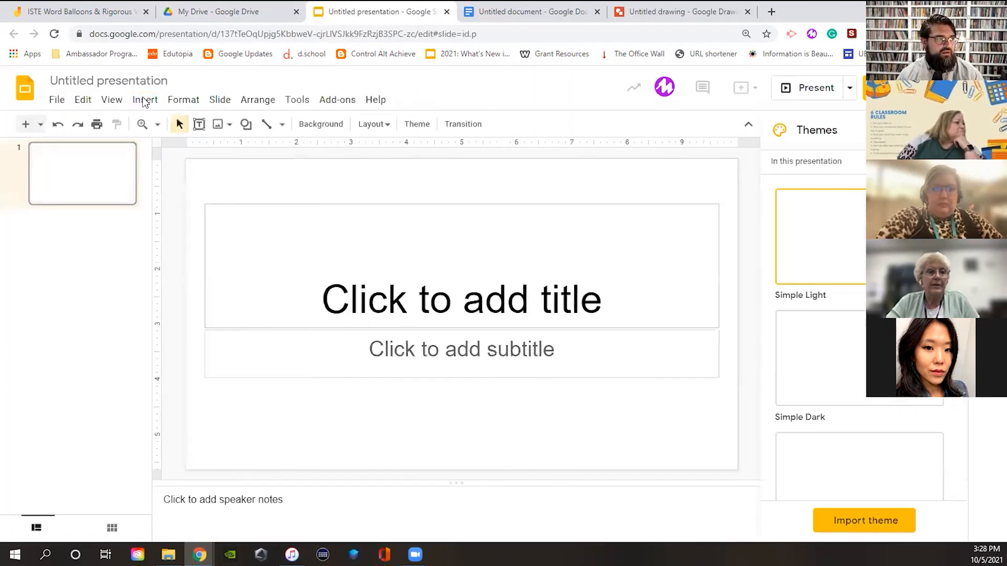
{"action": "left_click", "coordinate": [144, 102]}
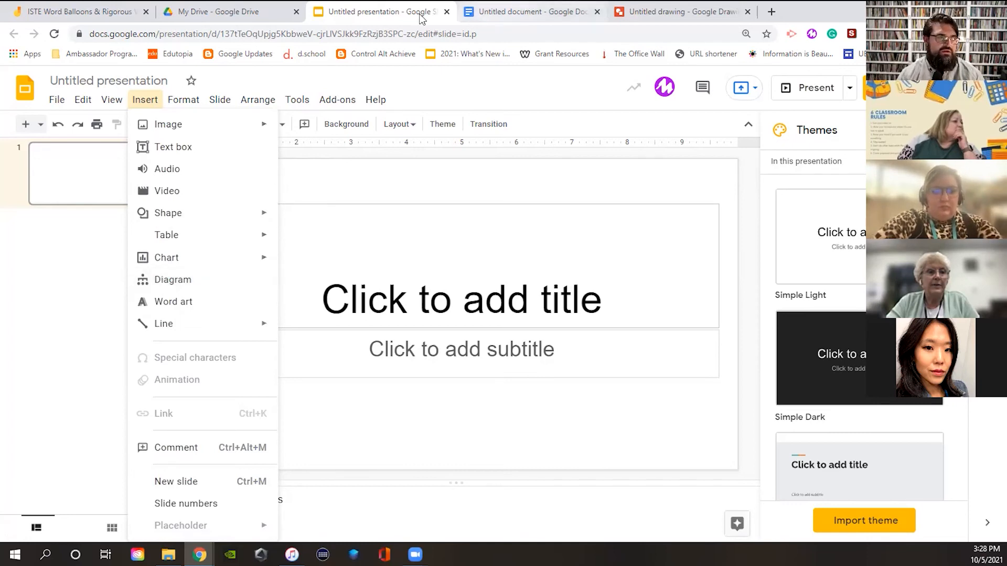
{"action": "left_click", "coordinate": [446, 12]}
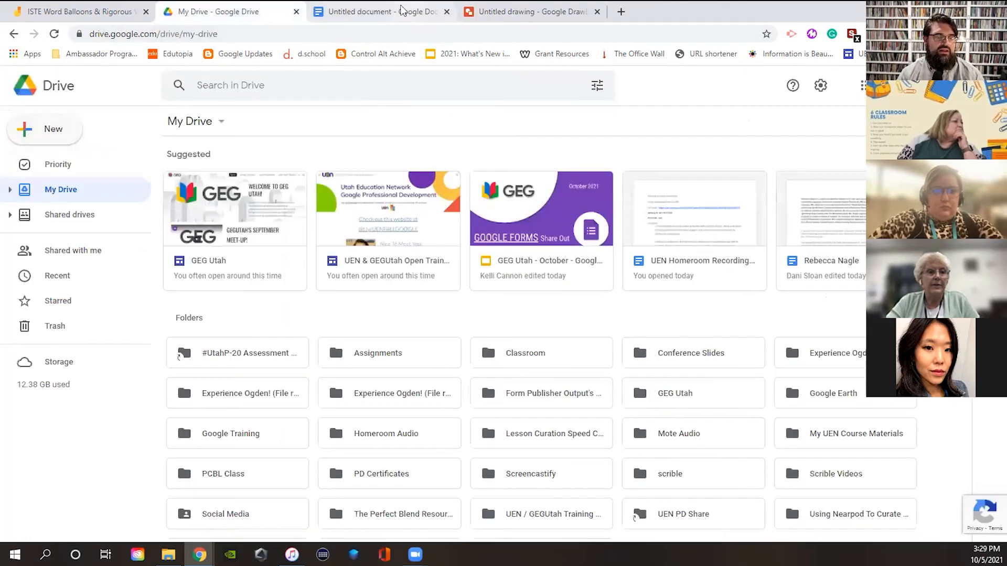
Step: Switch from the document to the UEN training site and review its Google Drawings page down to the Using Color section
{"action": "left_click", "coordinate": [402, 8]}
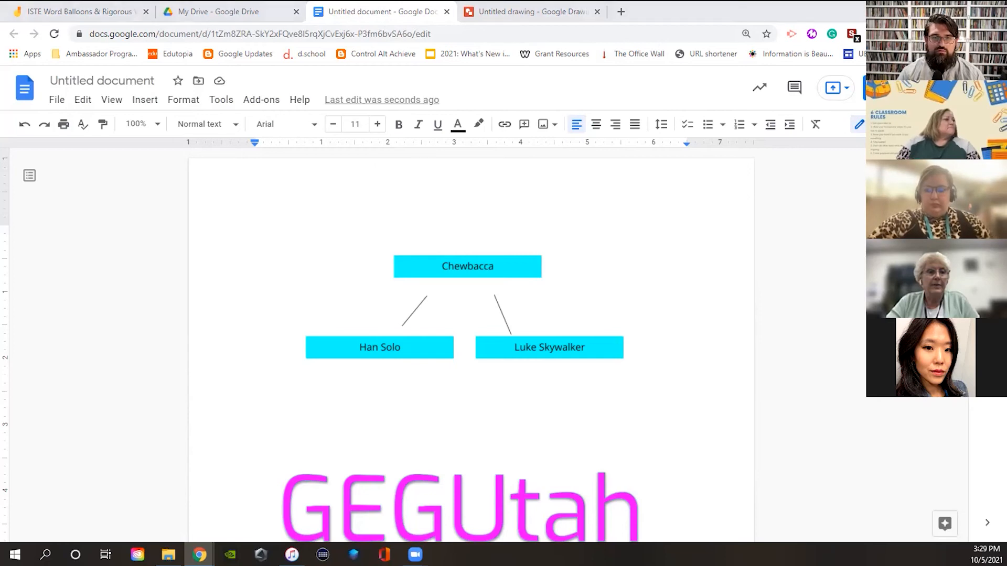
{"action": "key", "text": "alt+Tab"}
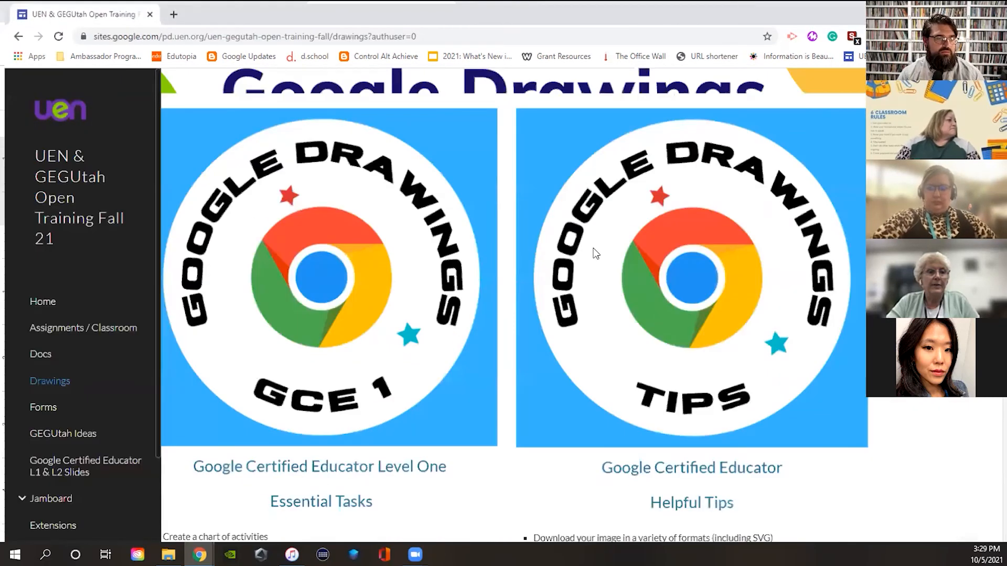
{"action": "scroll", "coordinate": [581, 219], "scroll_direction": "up", "scroll_amount": 4}
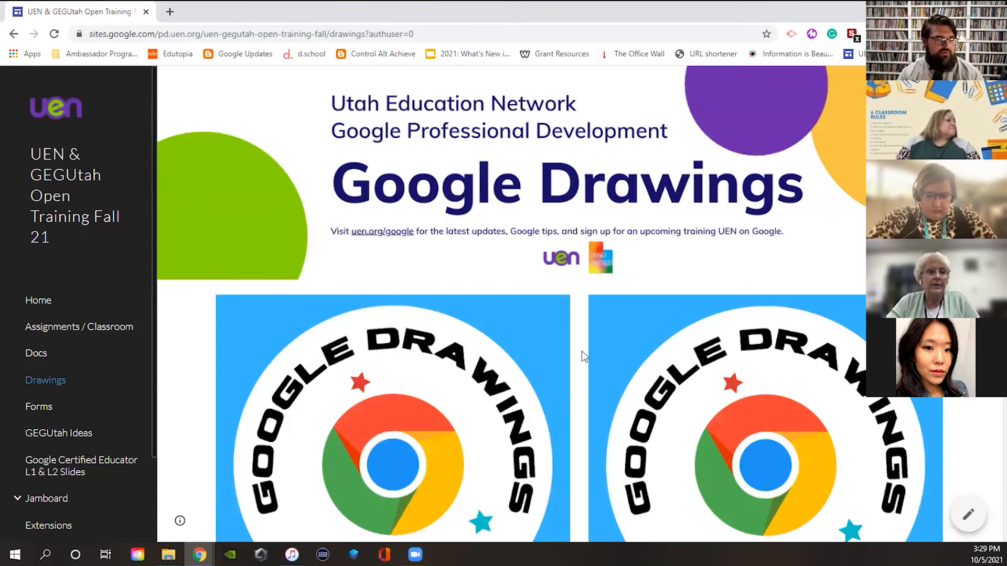
{"action": "scroll", "coordinate": [581, 351], "scroll_direction": "down", "scroll_amount": 5}
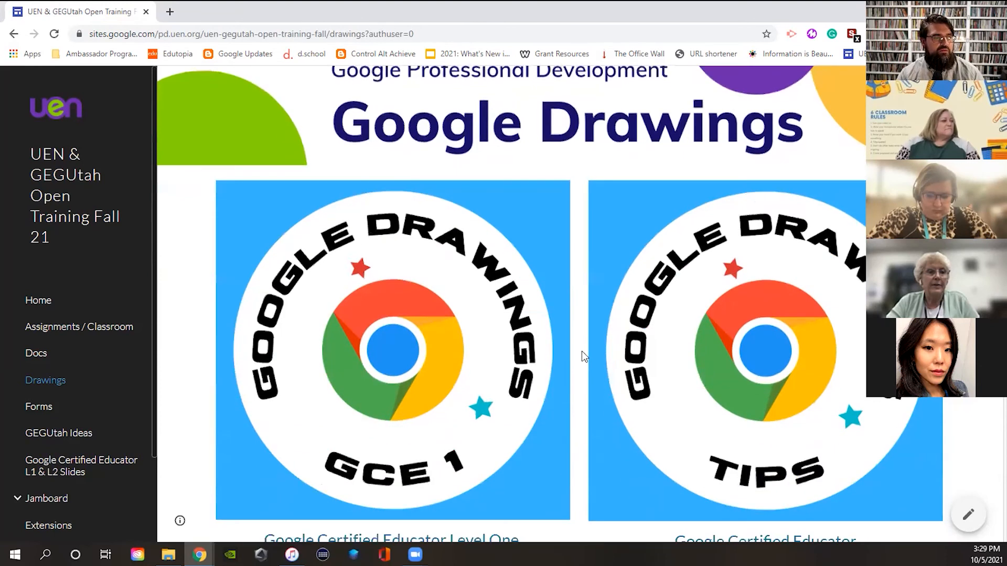
{"action": "scroll", "coordinate": [600, 414], "scroll_direction": "down", "scroll_amount": 7}
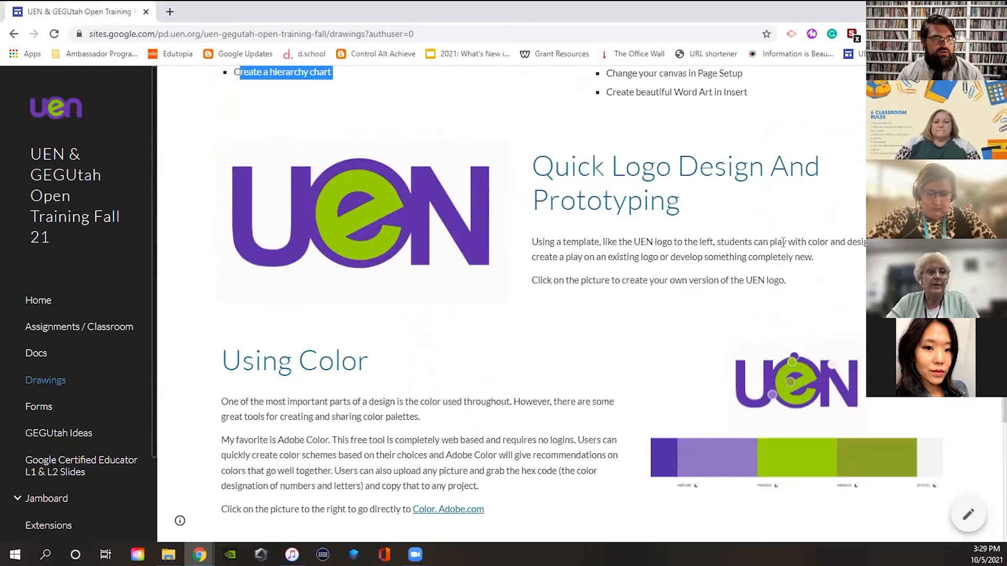
{"action": "scroll", "coordinate": [607, 386], "scroll_direction": "down", "scroll_amount": 1}
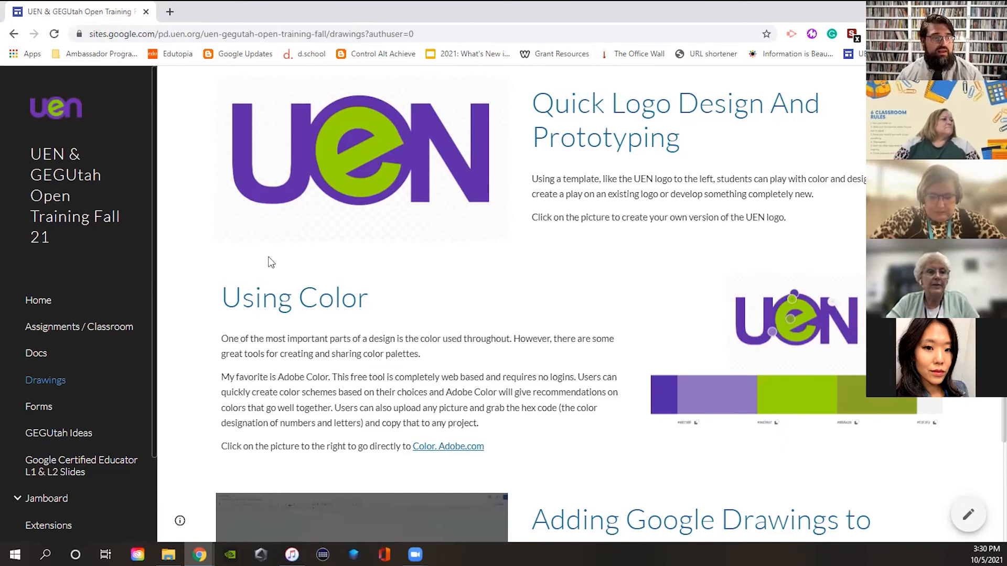
Step: Open Adobe Color from the training page, shift the analogous palette to greens, and copy the middle swatch's hex code 96FB46
{"action": "left_click", "coordinate": [749, 381]}
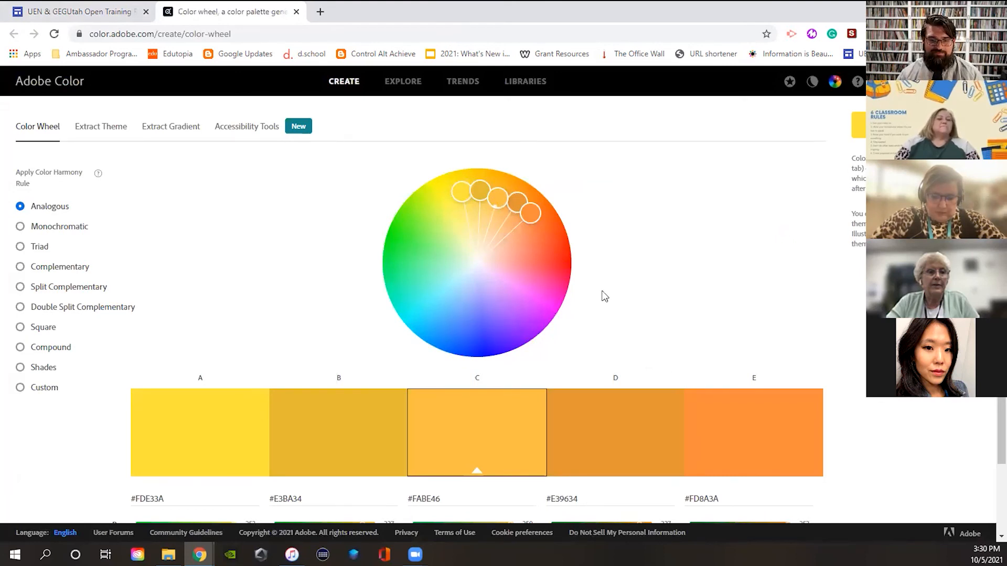
{"action": "left_click_drag", "start_coordinate": [472, 198], "coordinate": [421, 225]}
{"action": "left_click_drag", "start_coordinate": [441, 497], "coordinate": [413, 497]}
{"action": "key", "text": "ctrl+c"}
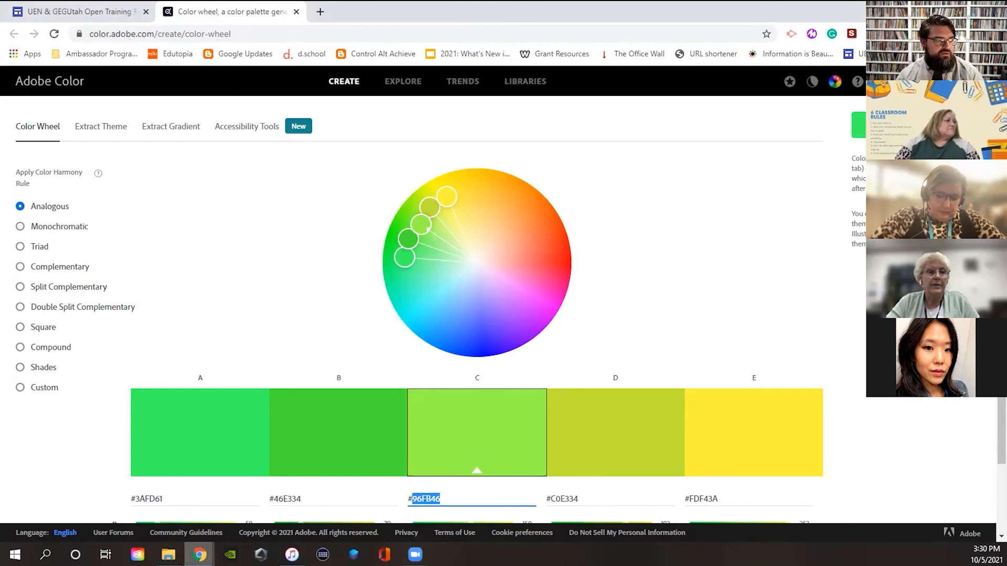
Step: Fill the GEGUtah word art in the Google Drawings file with the custom color 96FB46 copied from Adobe Color
{"action": "left_click", "coordinate": [199, 554]}
{"action": "left_click", "coordinate": [235, 509]}
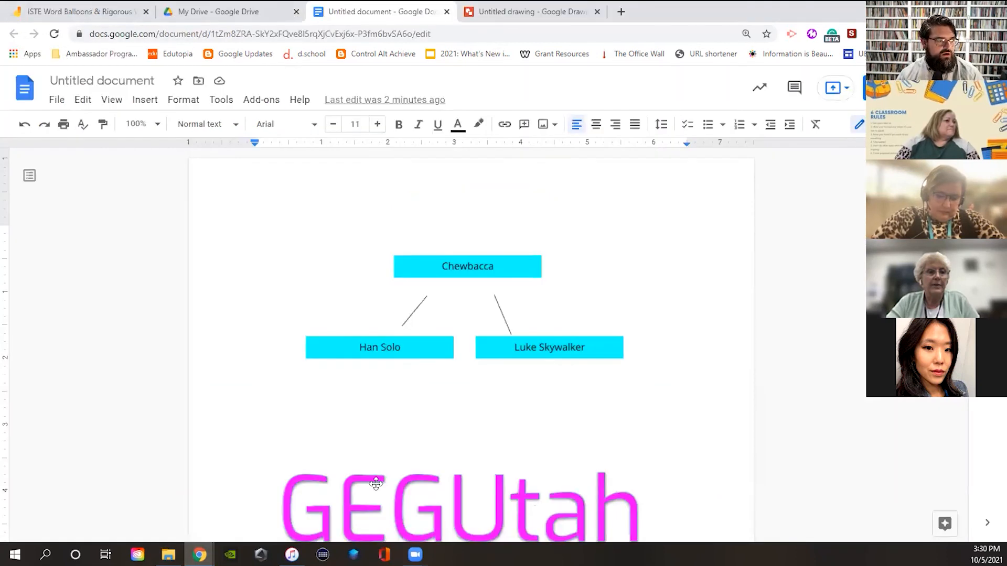
{"action": "left_click", "coordinate": [527, 11]}
{"action": "left_click", "coordinate": [453, 352]}
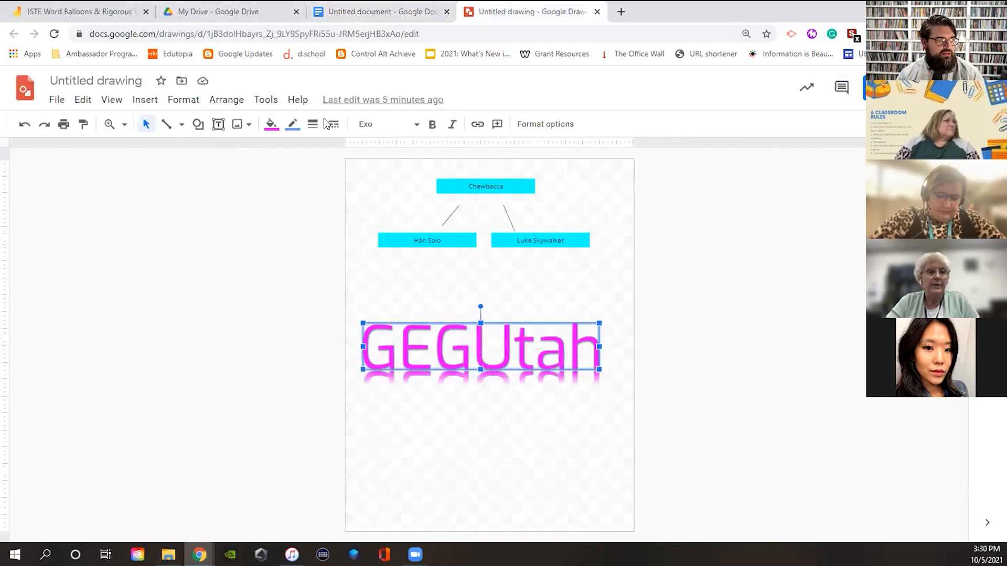
{"action": "left_click", "coordinate": [271, 124]}
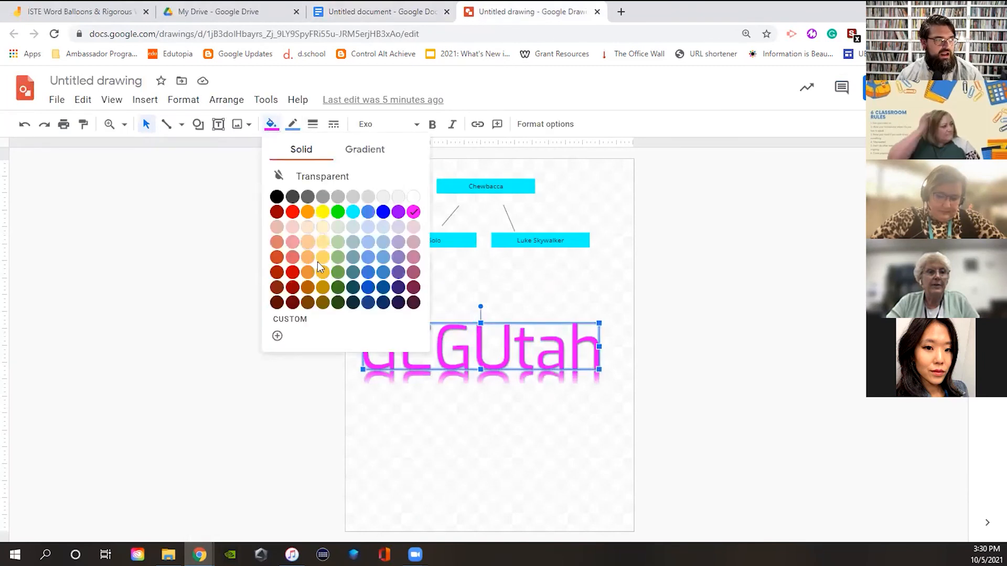
{"action": "left_click", "coordinate": [277, 336]}
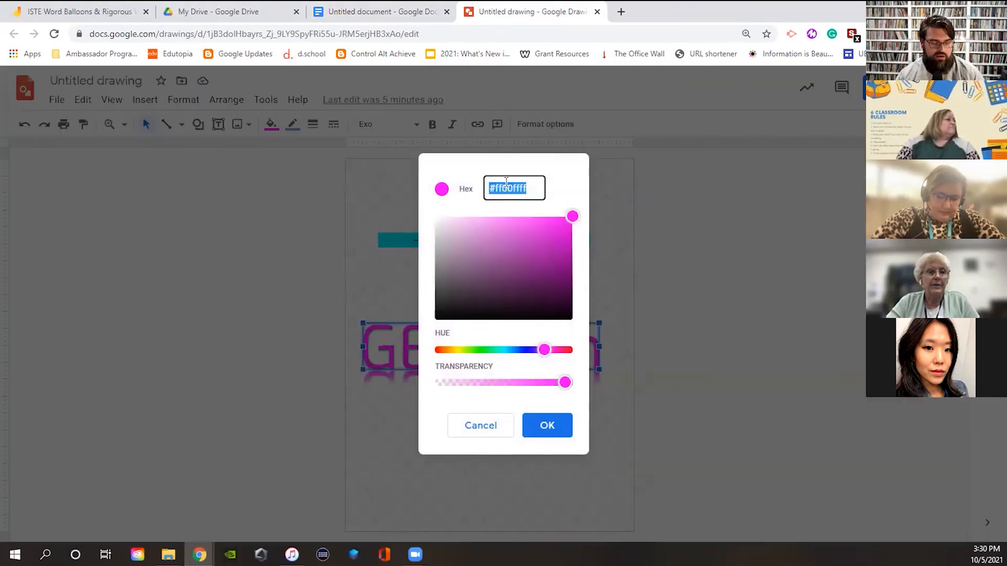
{"action": "key", "text": "ctrl+v"}
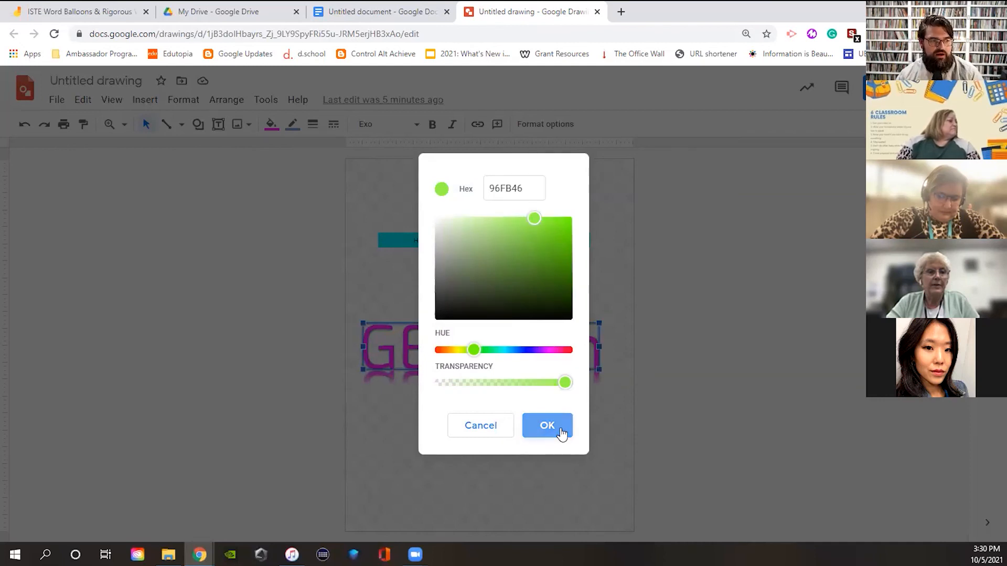
{"action": "left_click", "coordinate": [558, 428]}
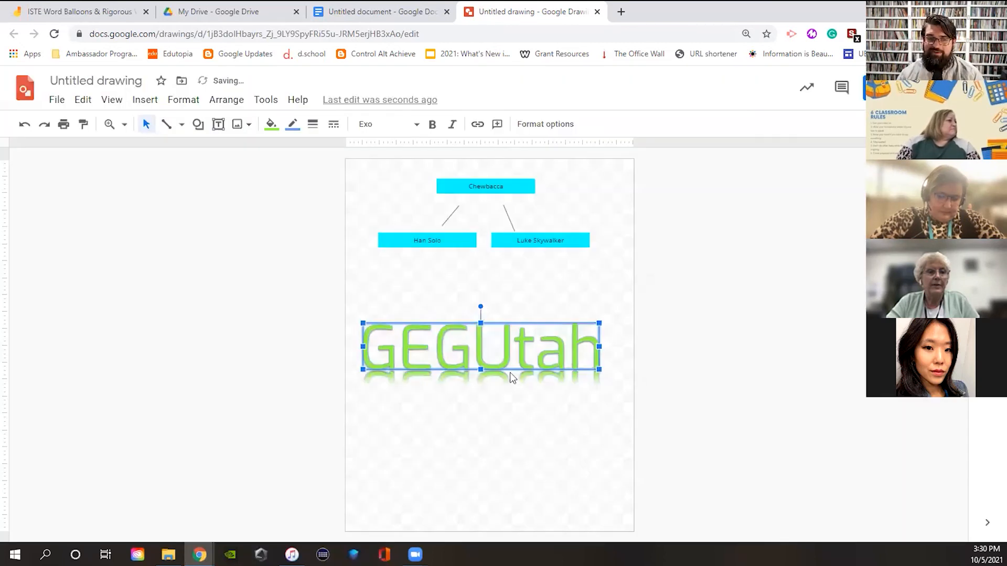
Step: Return to the Adobe Color wheel with the green palette
{"action": "mouse_move", "coordinate": [199, 555]}
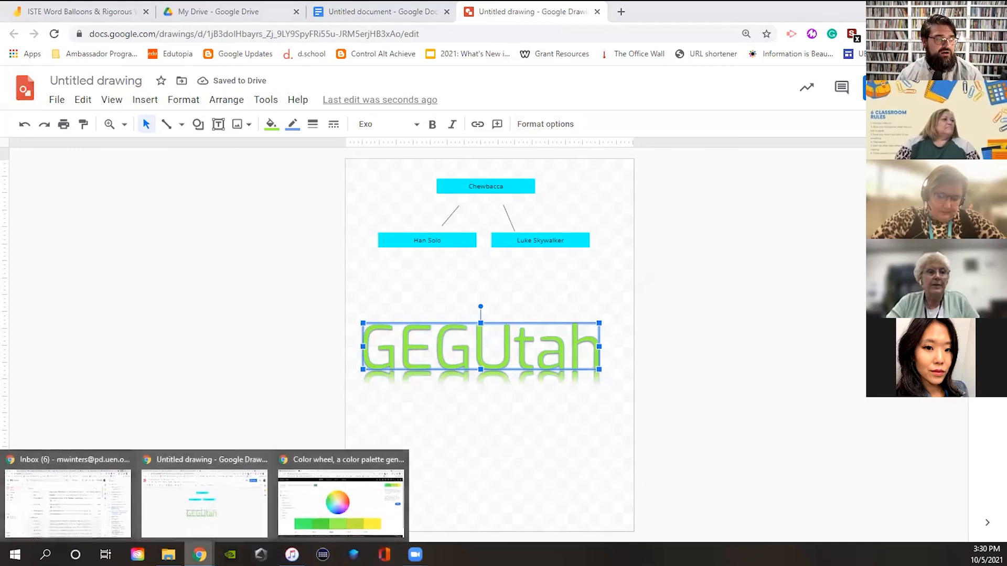
{"action": "left_click", "coordinate": [326, 508]}
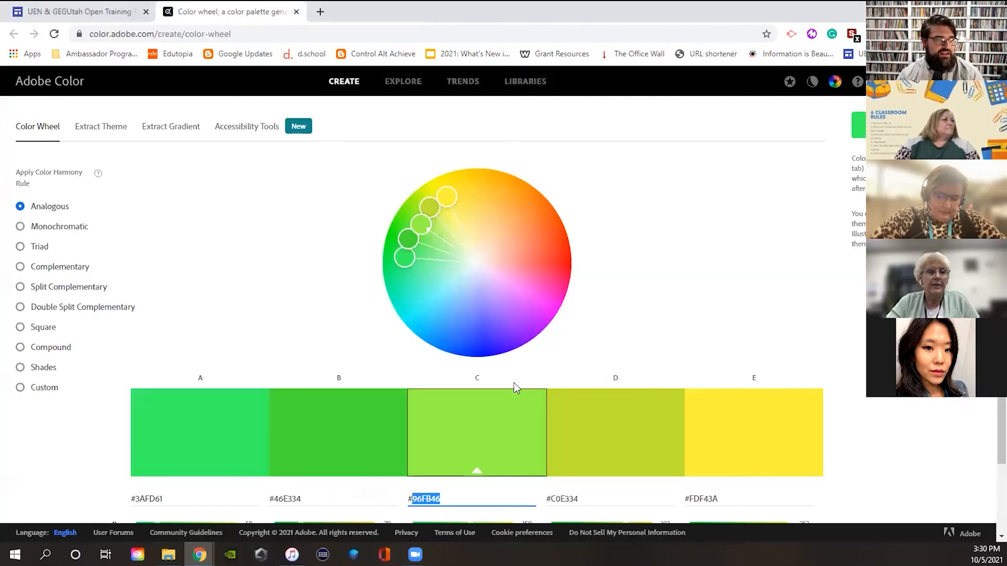